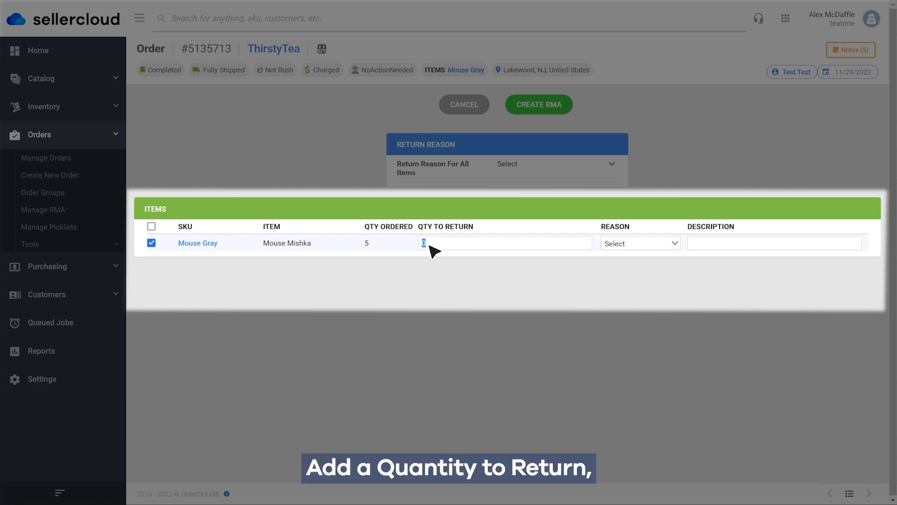
Create an RMA for Mouse Gray with return quantity 3, reason Didnt_Fit and description "Its Lefthanded".
text(3)
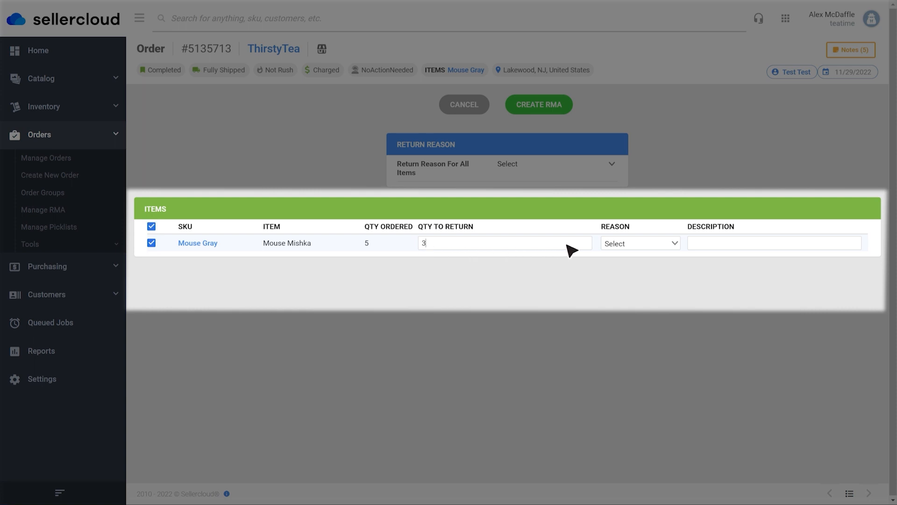
click(676, 247)
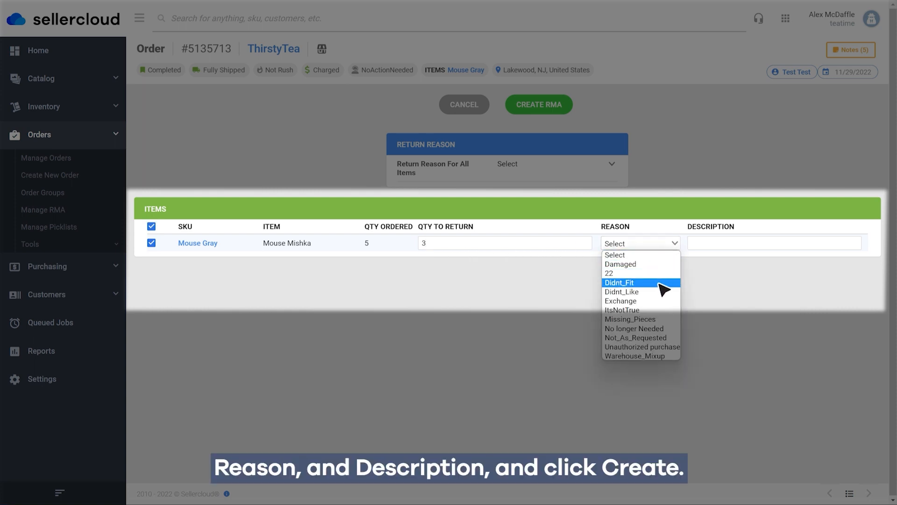
click(664, 282)
click(697, 247)
text(Its Lefthanded)
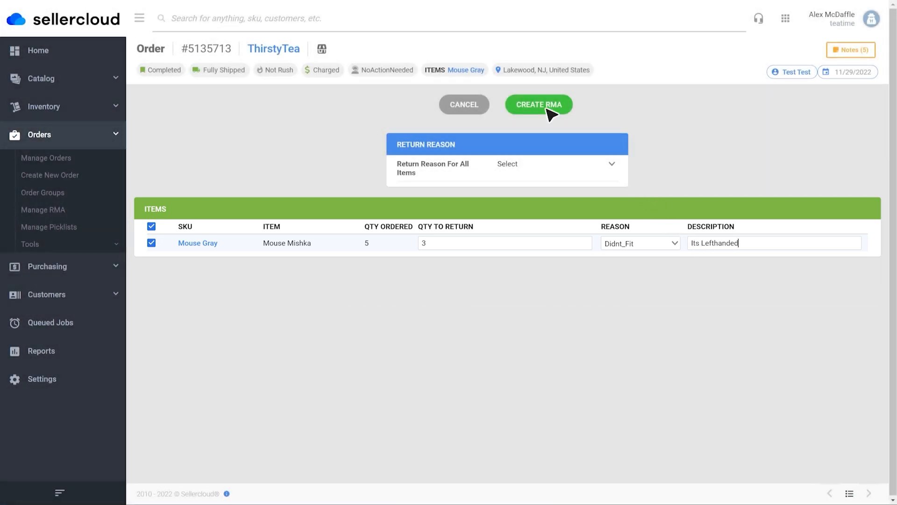
click(549, 110)
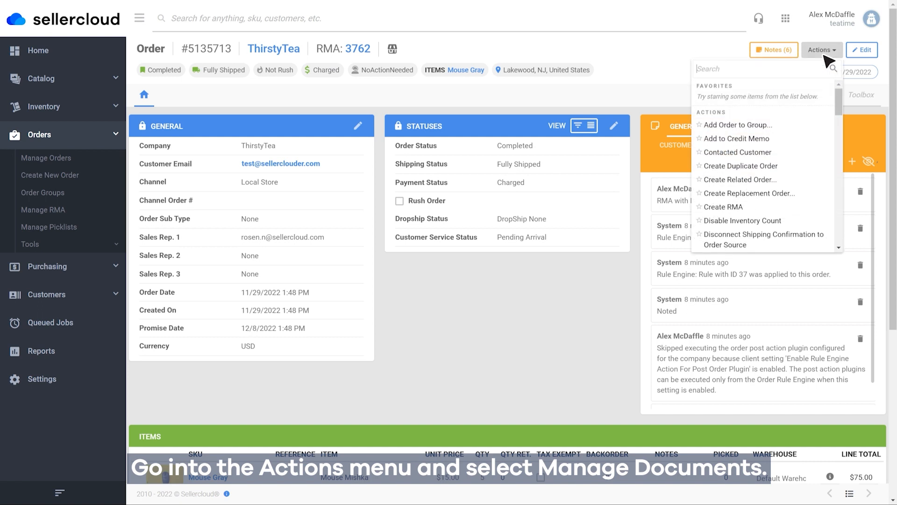
Upload RMA_Document_034.docx from the RMA_Documents folder to the order's documents.
text(manage)
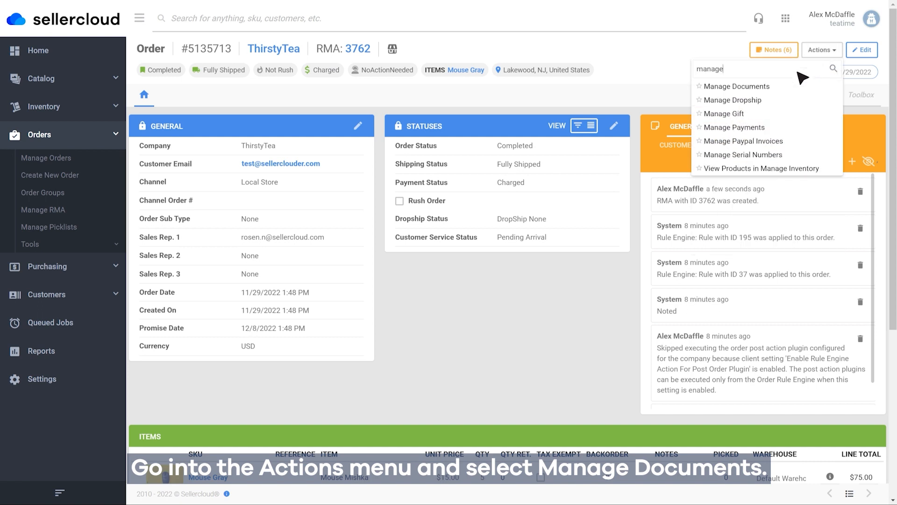
click(776, 87)
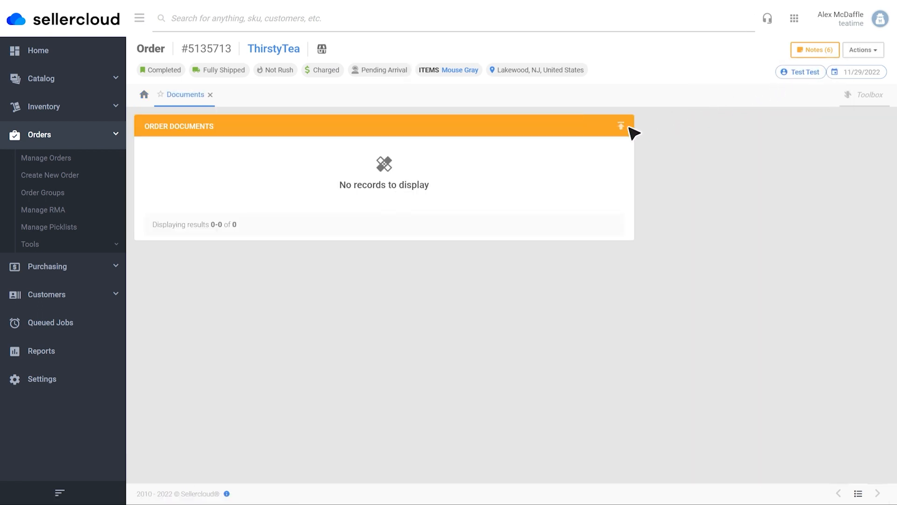
click(622, 125)
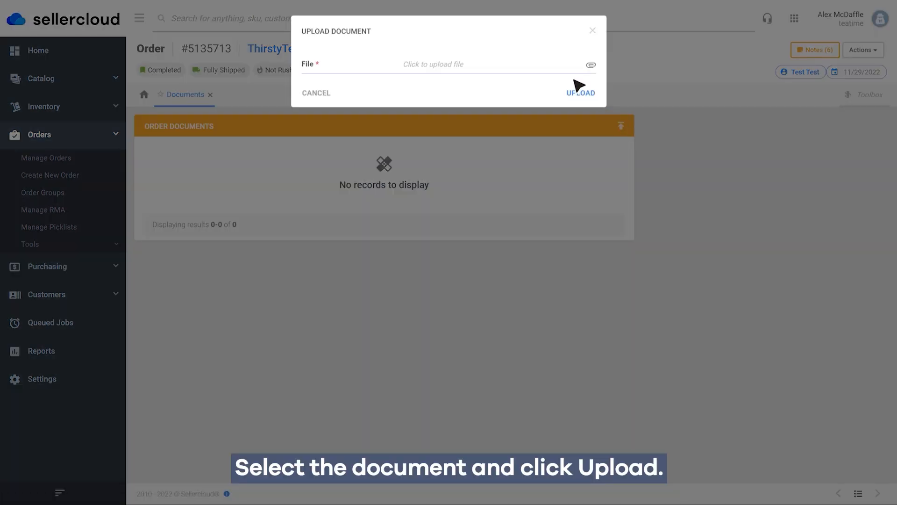
click(530, 72)
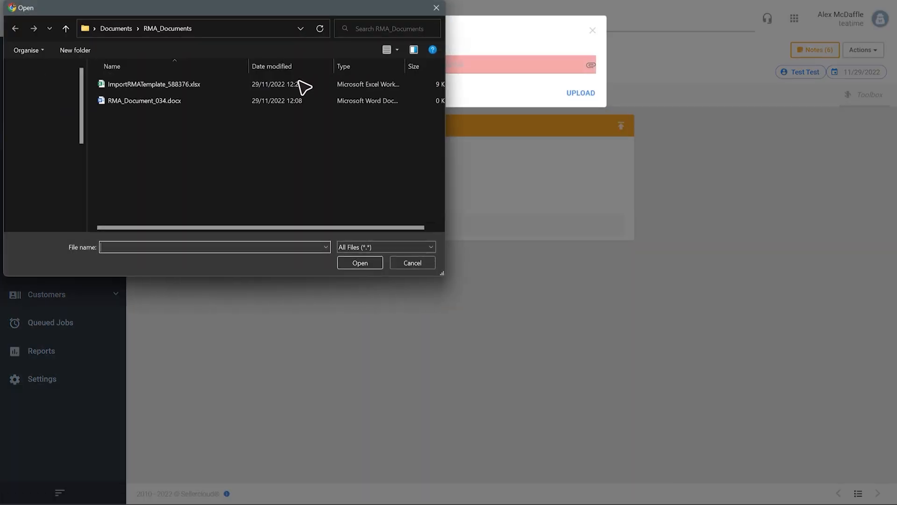
double_click(224, 100)
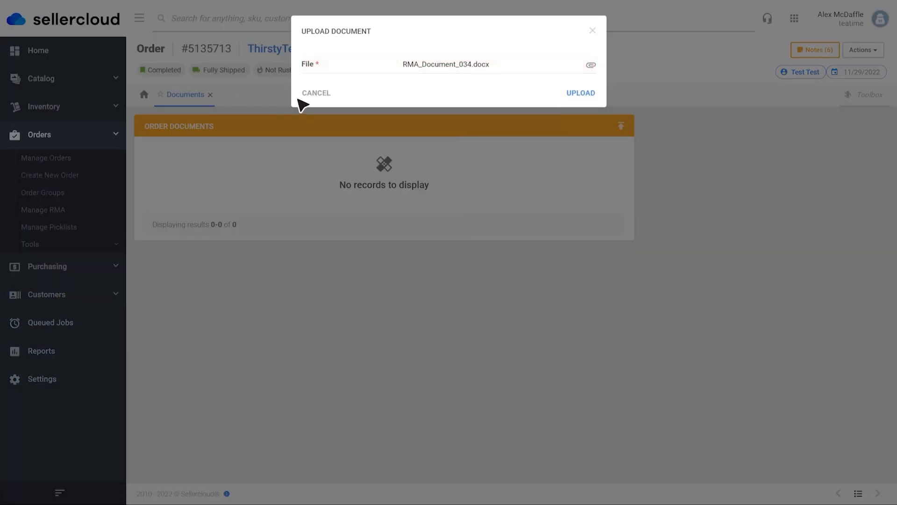
click(581, 93)
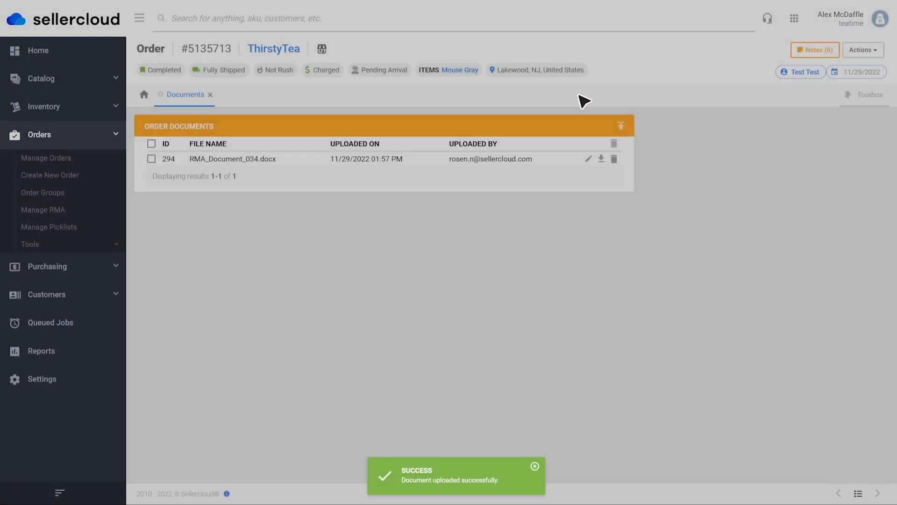
Delete RMA_Document_034.docx from the order's documents.
click(152, 159)
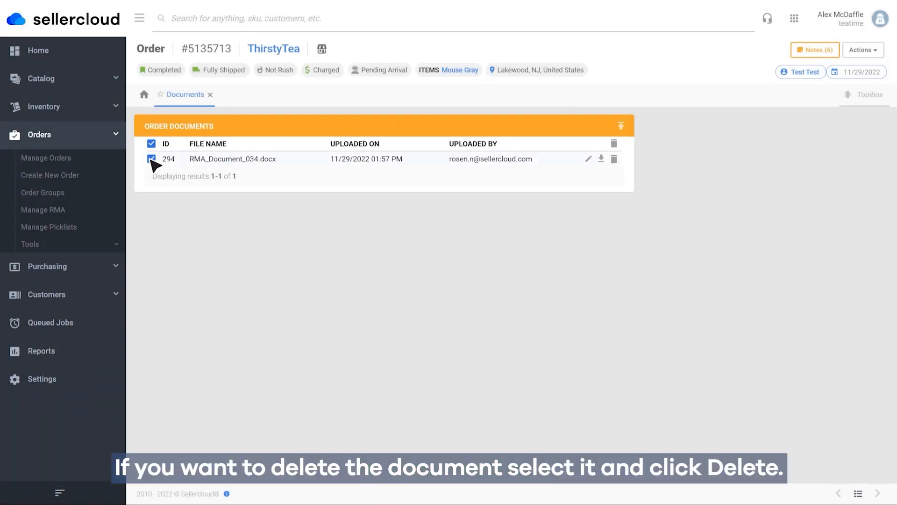
click(621, 163)
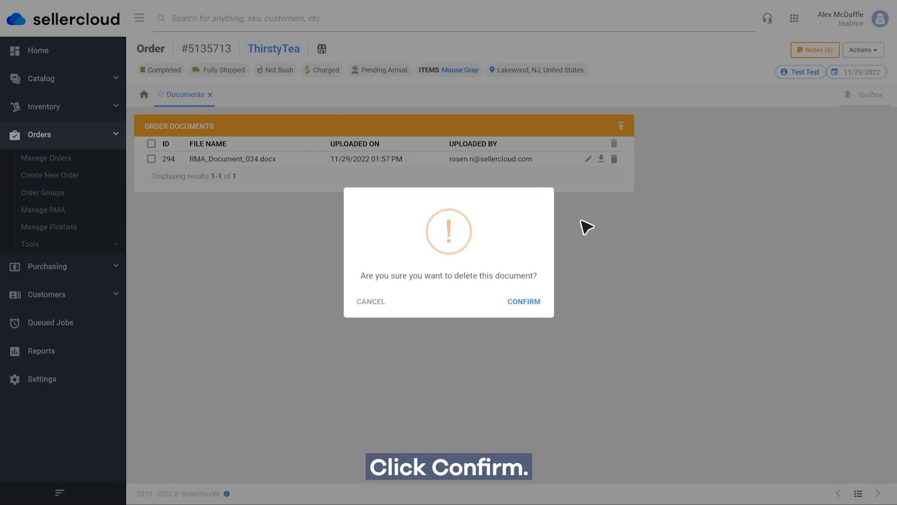
click(525, 303)
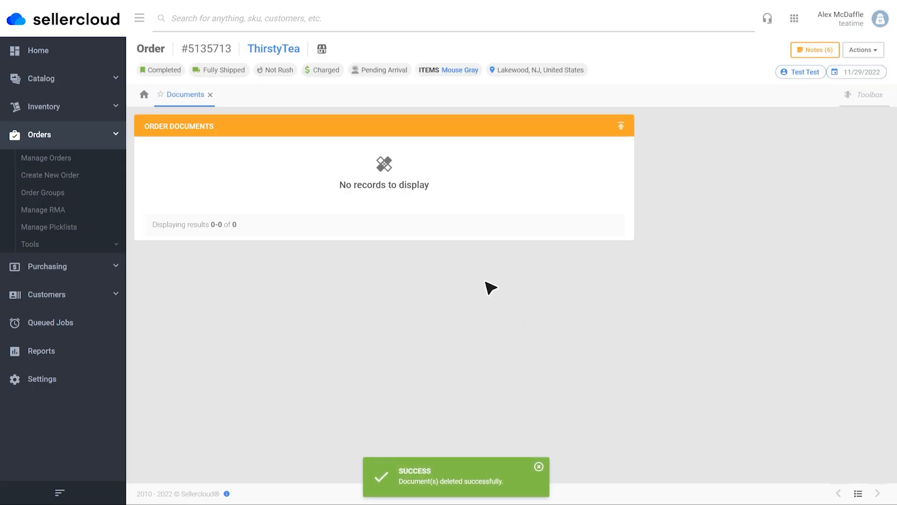
Go to the bulk RMA import page and download the sample RMA template for the Default plugin.
click(51, 23)
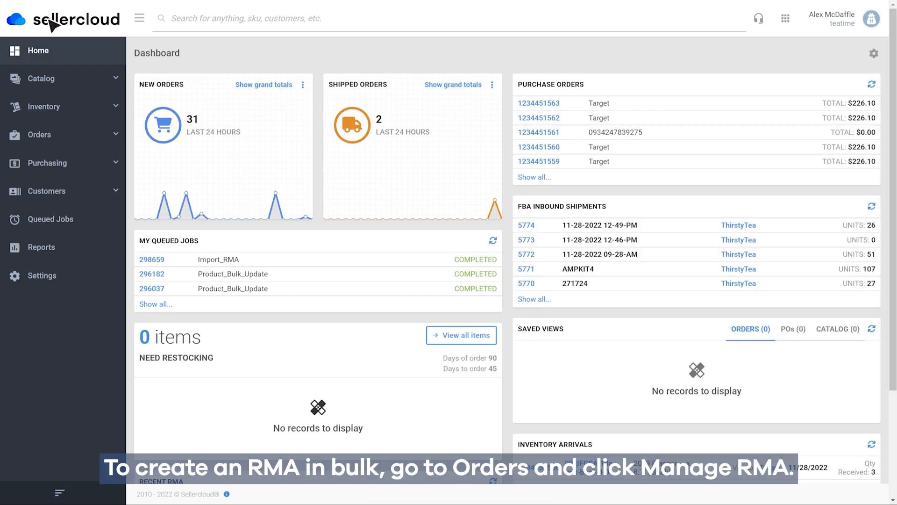
click(65, 140)
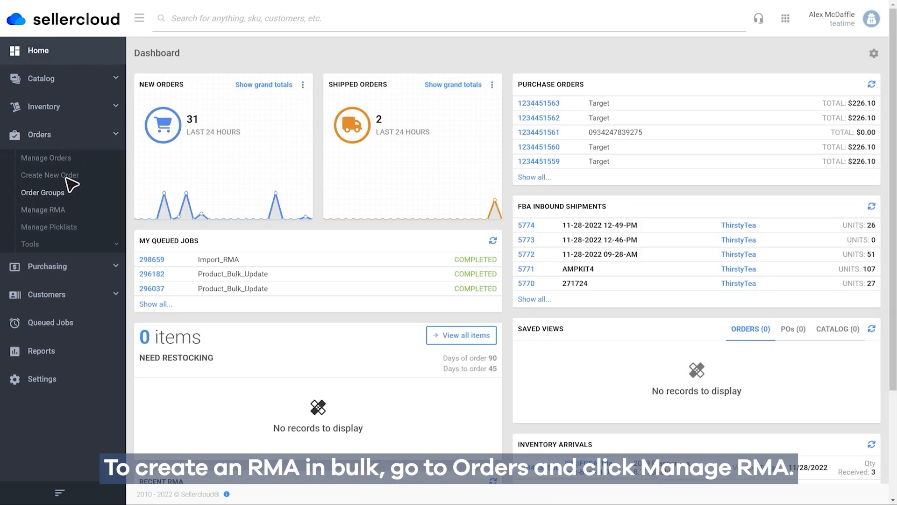
click(68, 210)
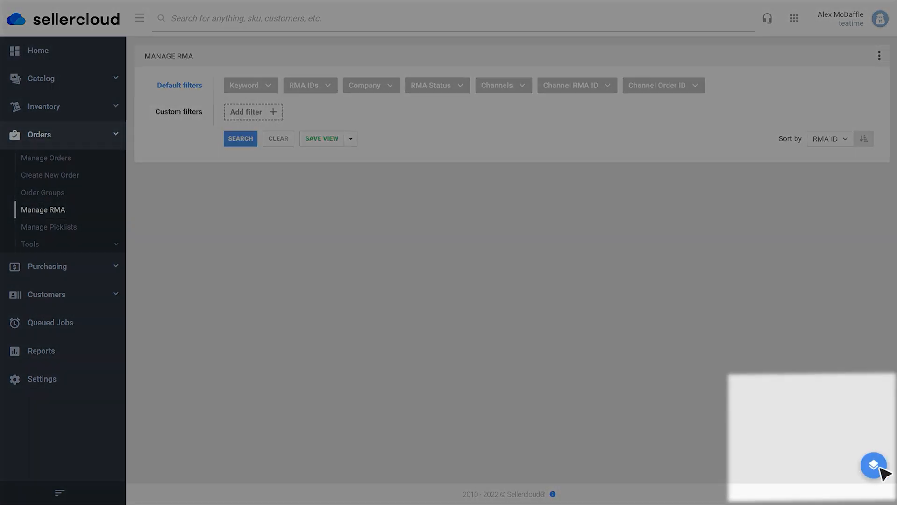
click(880, 468)
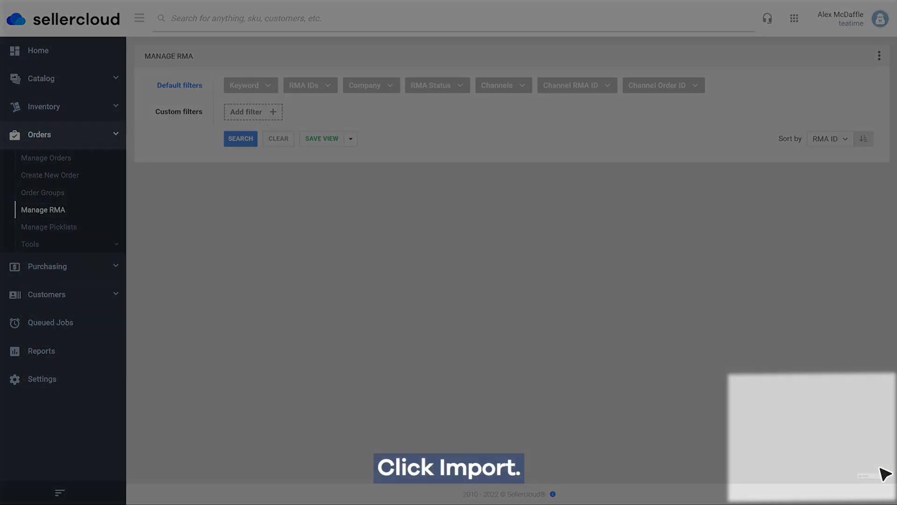
click(834, 475)
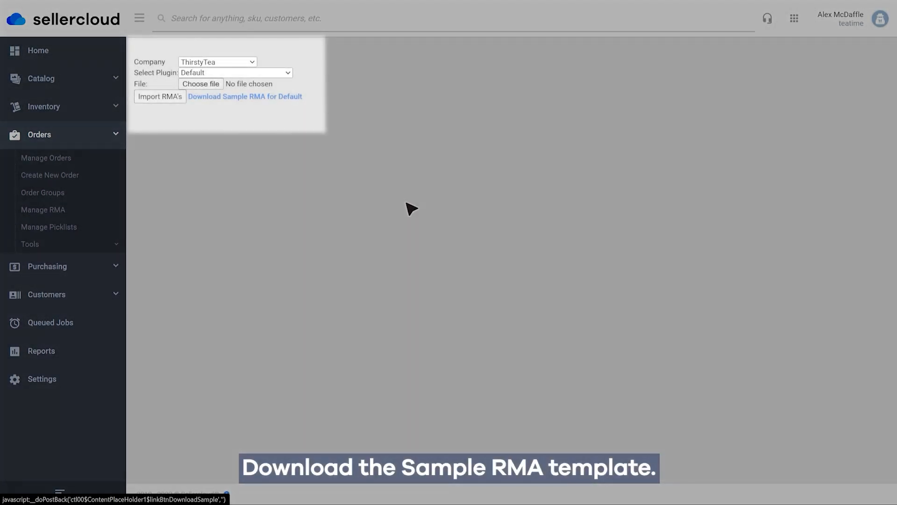
click(244, 99)
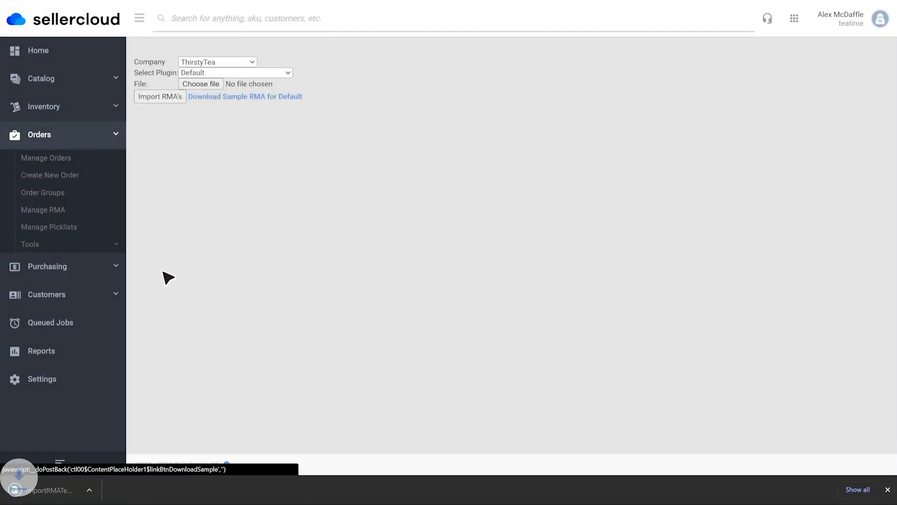
Open the template in Excel and fill return rows for Mouse gray (5, Defect, Broken back) and T-shirt DRG (2, Doesn't fit, wrong dimension) with their reference numbers.
click(66, 497)
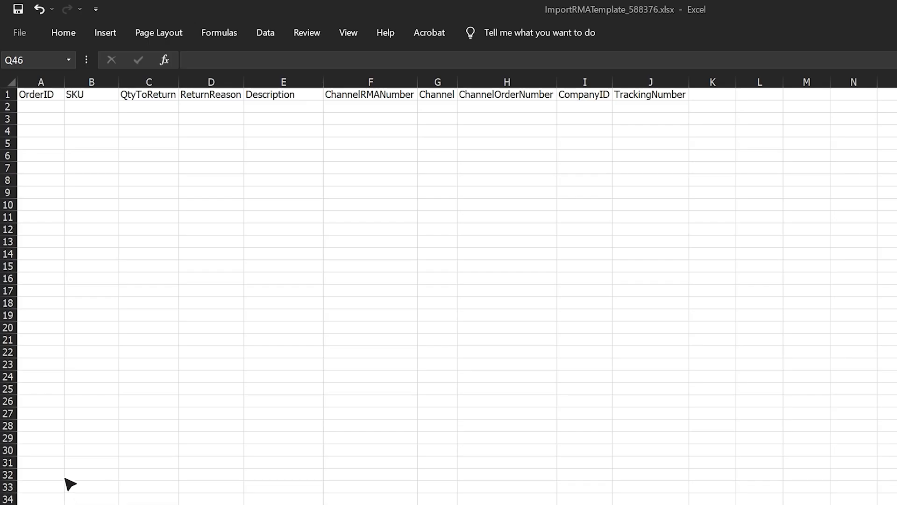
text(58874	Mouse gray	5	Defect	Broken back	538678	X-Chan	62645	Comp ID	RG376467746)
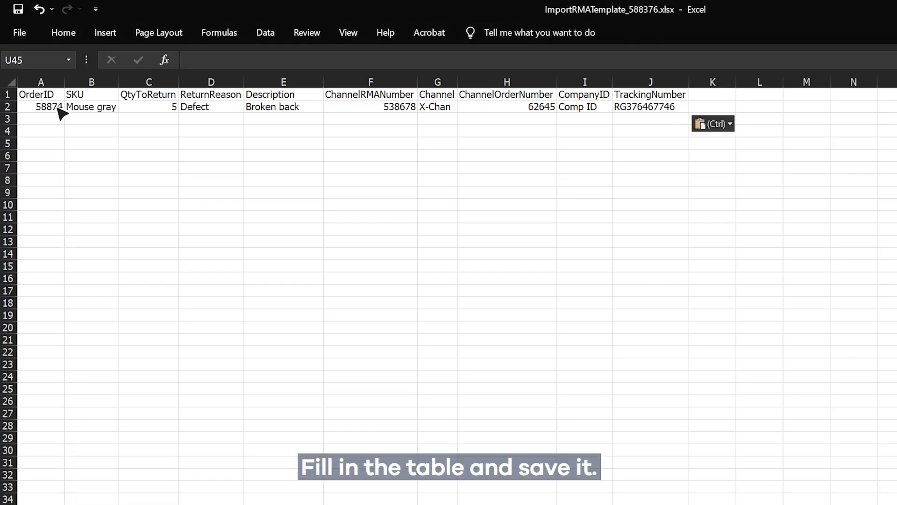
text(58884	T-shirt DRG	2	Doesn't fit	wrong dimension	978798	X-Chan	799987	Comp ID	TG658688879)
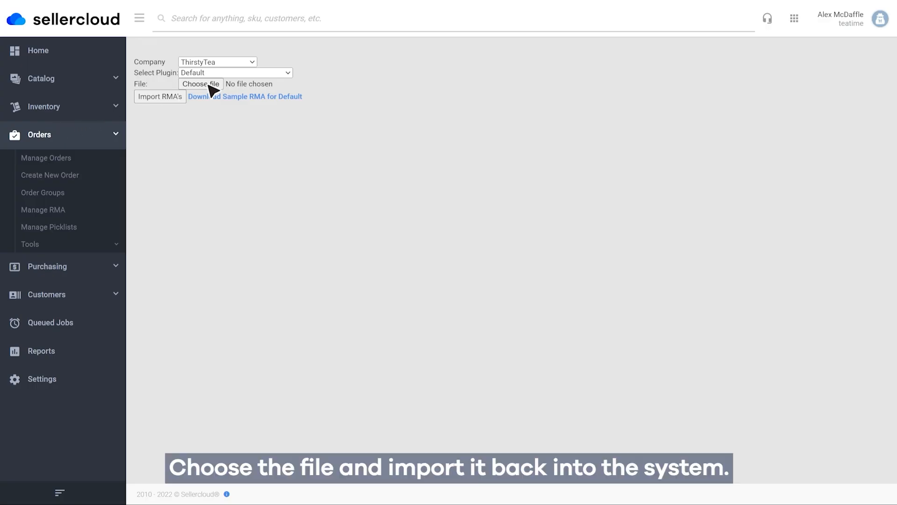
Import the RMAs from ImportRMATemplate_588376.xlsx for company ThirstyTea with the Default plugin.
click(211, 88)
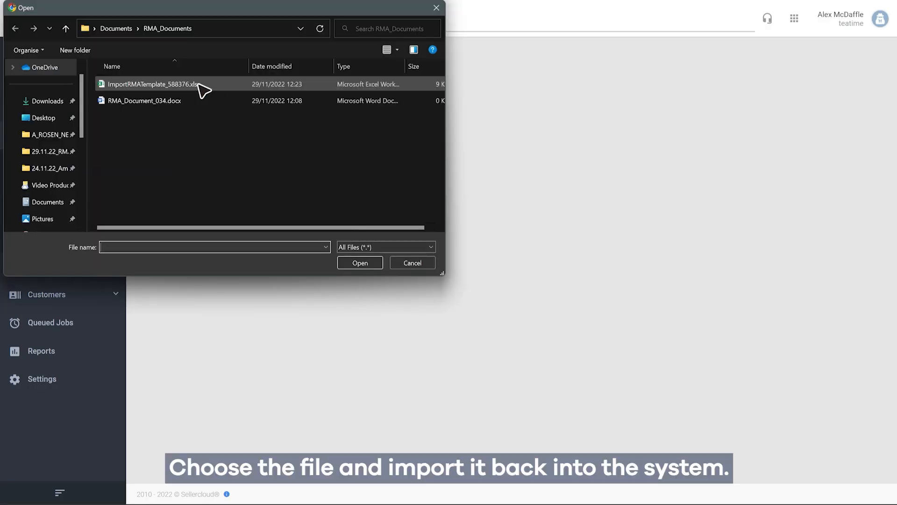
click(165, 84)
double_click(164, 85)
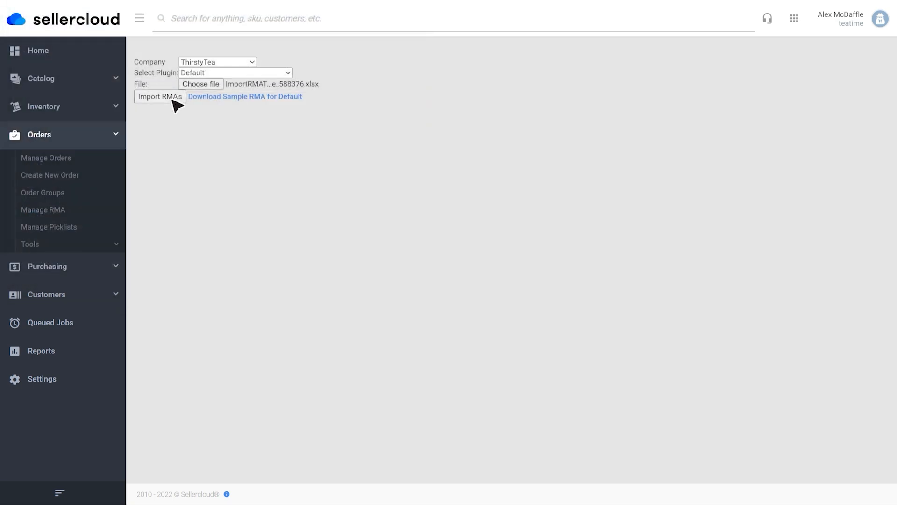
click(177, 99)
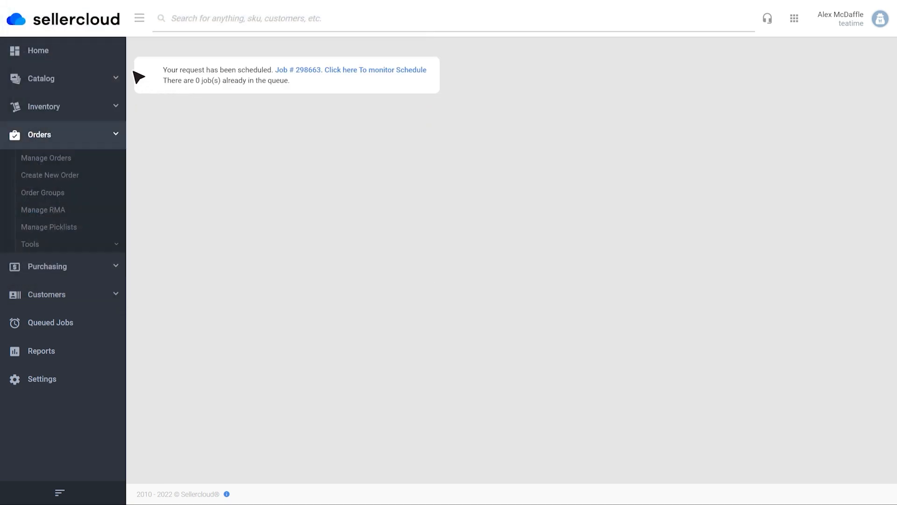
Search the existing RMAs for the keyword "mouse gray" and open the matching RMA.
click(80, 41)
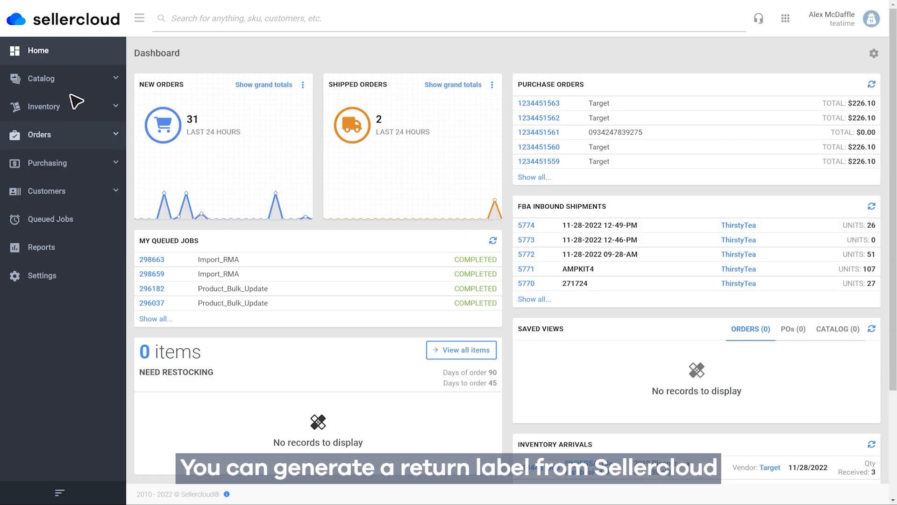
click(72, 136)
click(77, 211)
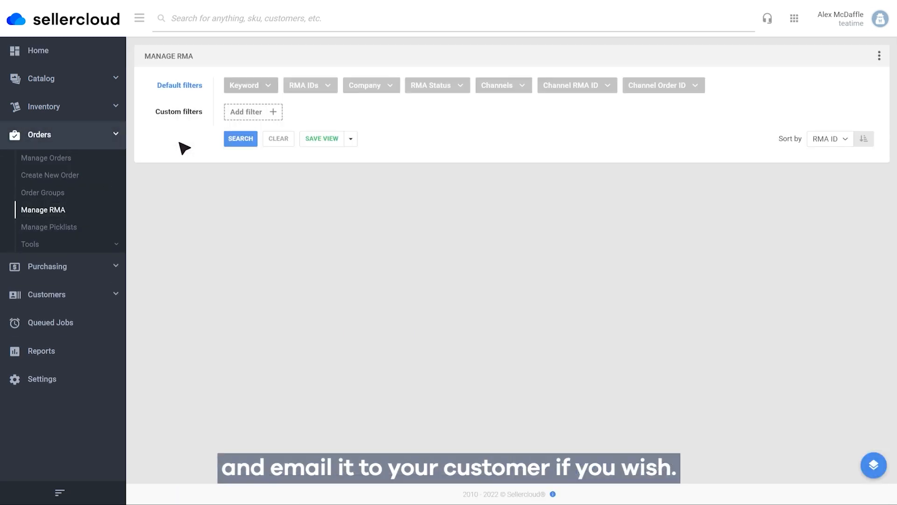
click(273, 89)
text(mouse)
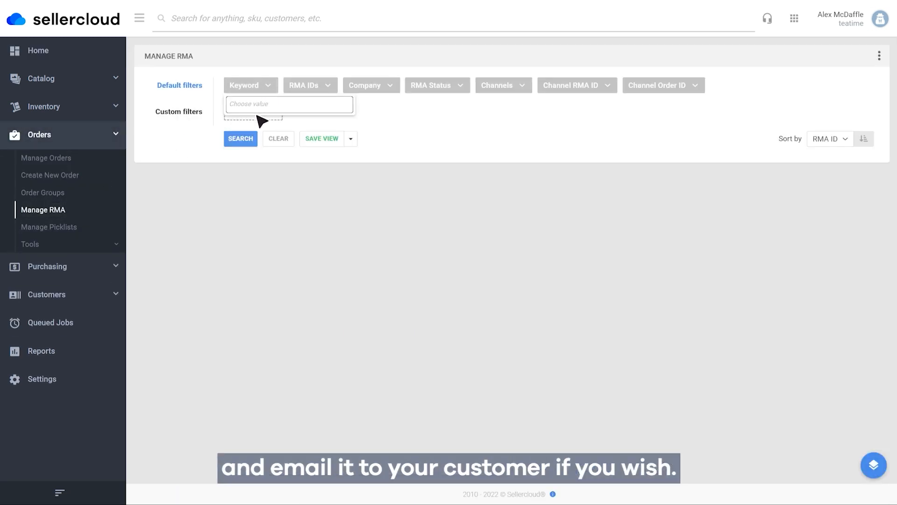
click(256, 121)
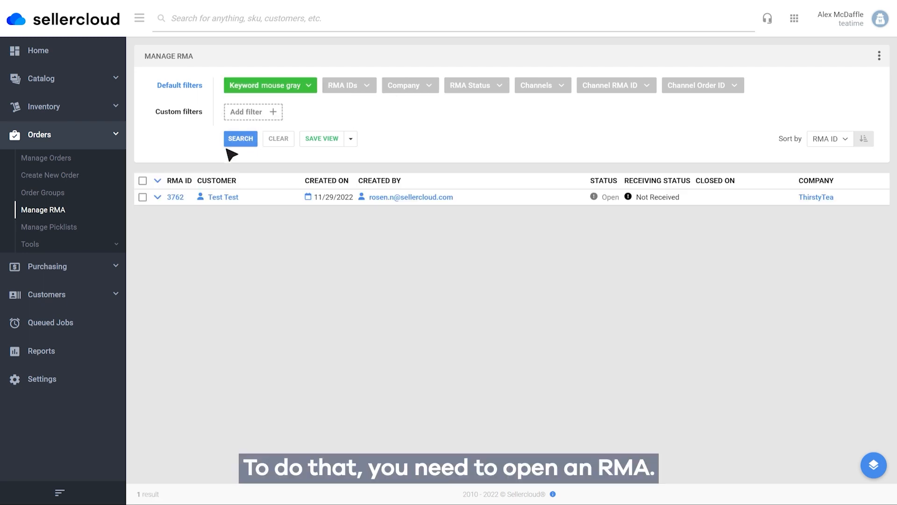
click(177, 197)
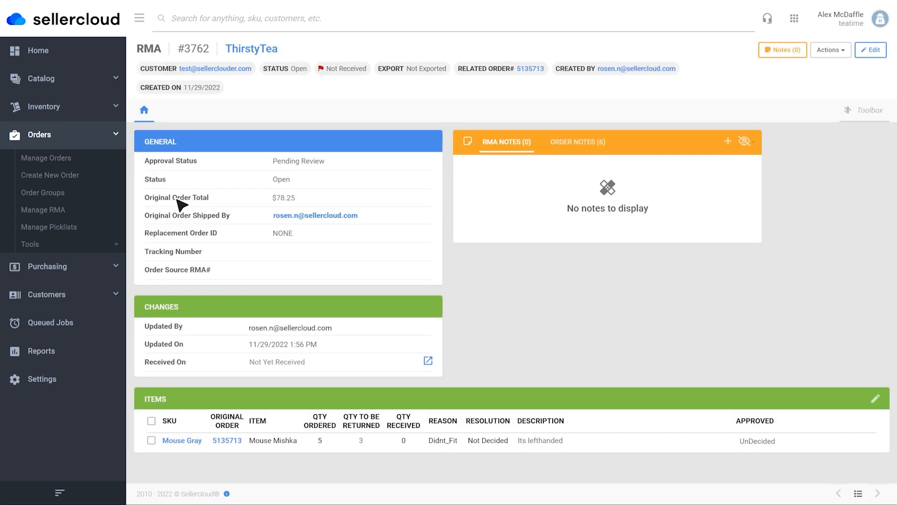
Create a UPS Ground return label for the RMA with weight 1 lb 2 oz, dimensions 3 × 4.5 × 2 in and Default Package.
click(868, 116)
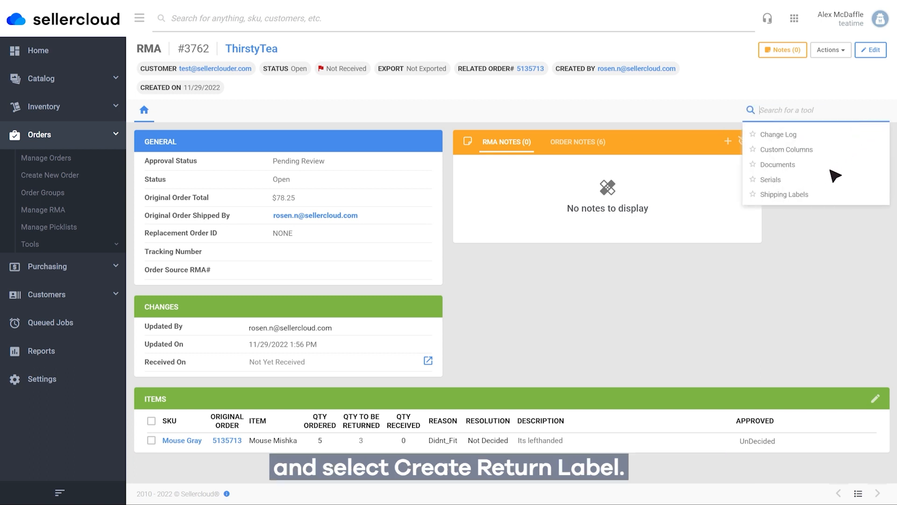
click(812, 195)
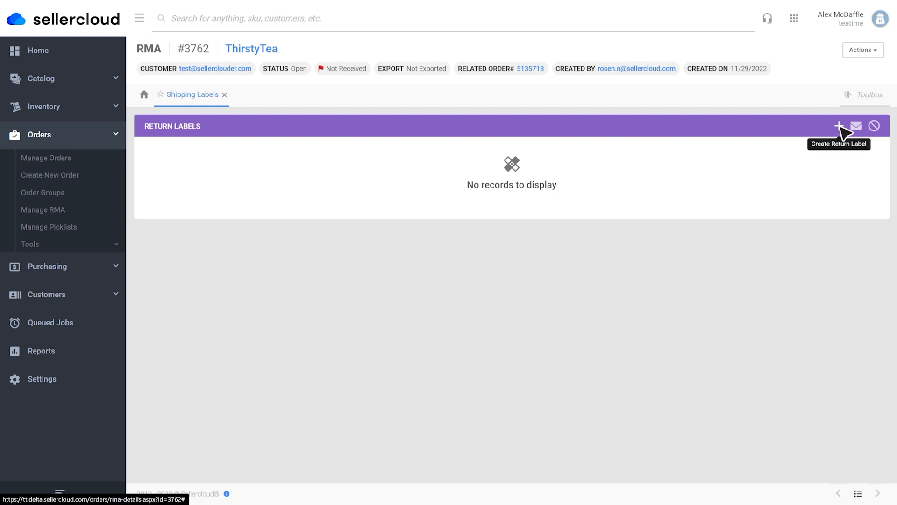
click(839, 126)
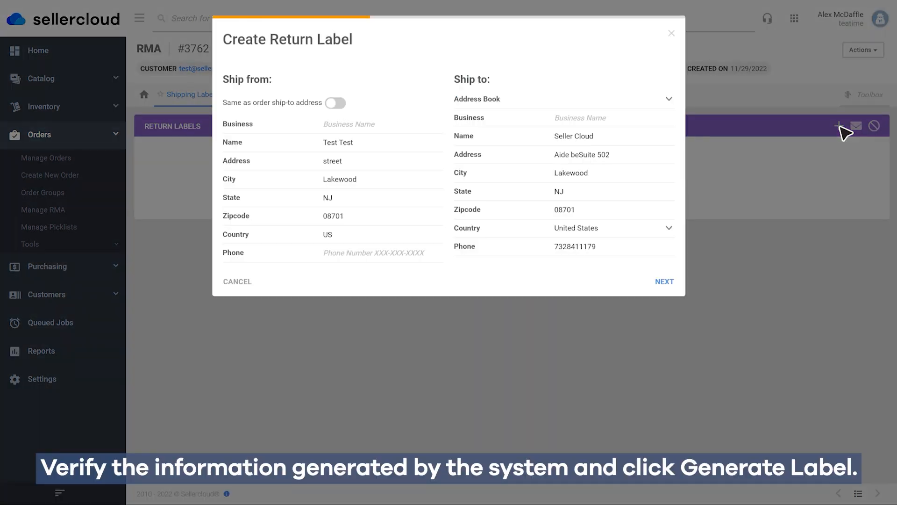
click(665, 282)
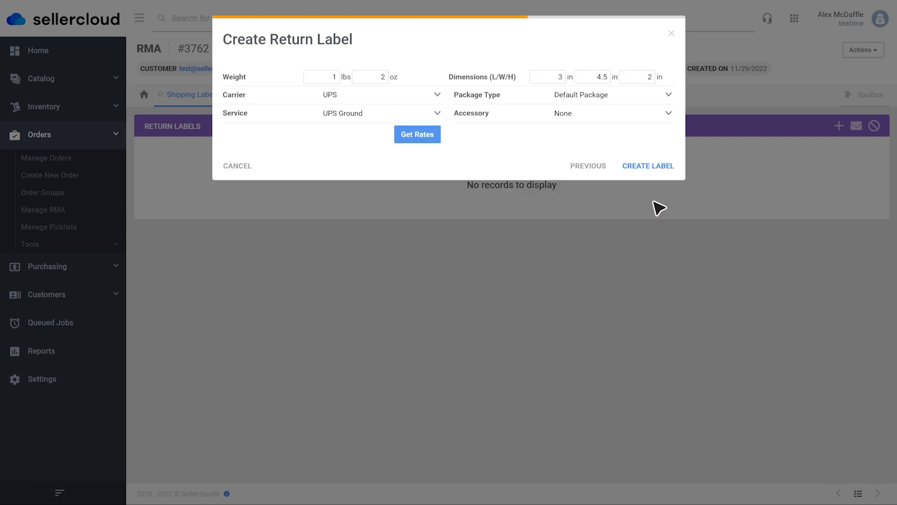
click(652, 166)
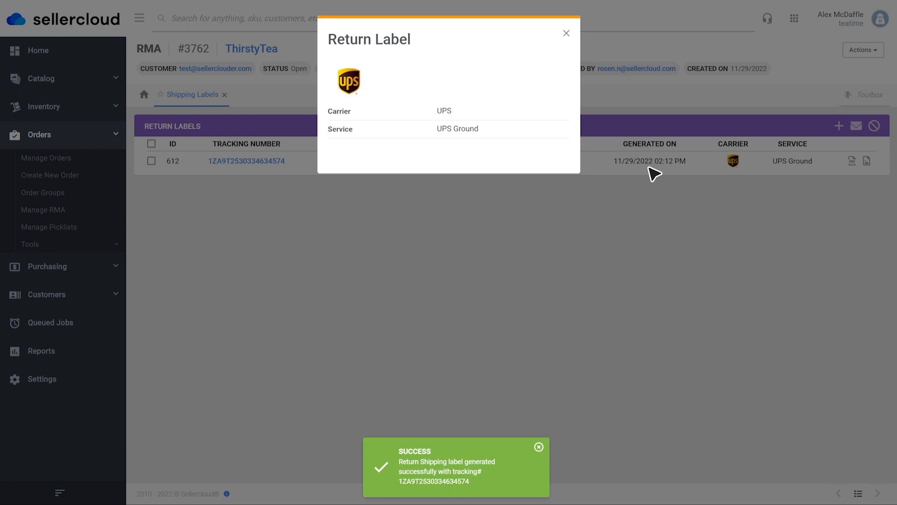
Email the generated UPS return label with the RMA_UP template, and void that return label.
click(655, 173)
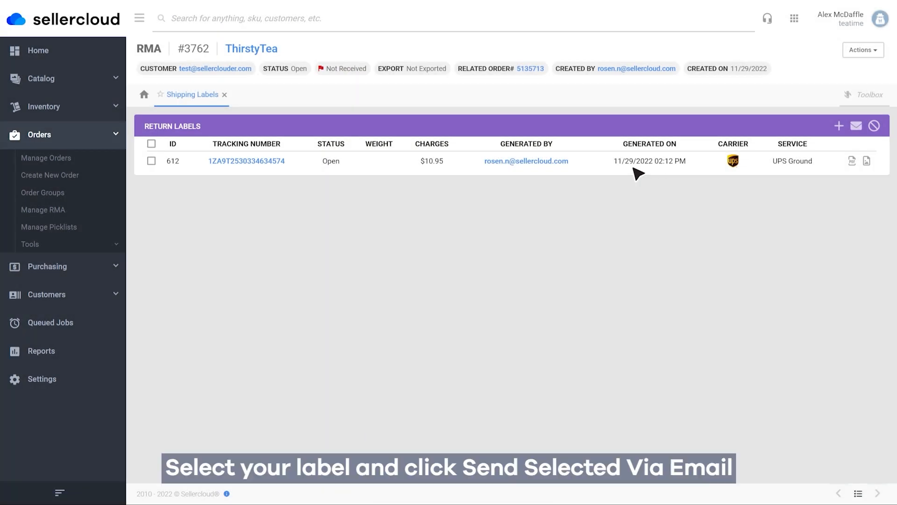
click(151, 161)
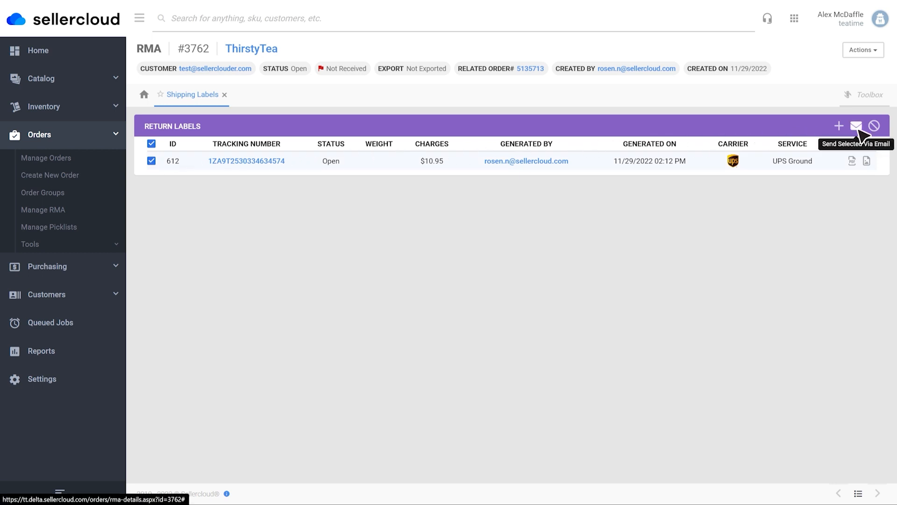
click(857, 126)
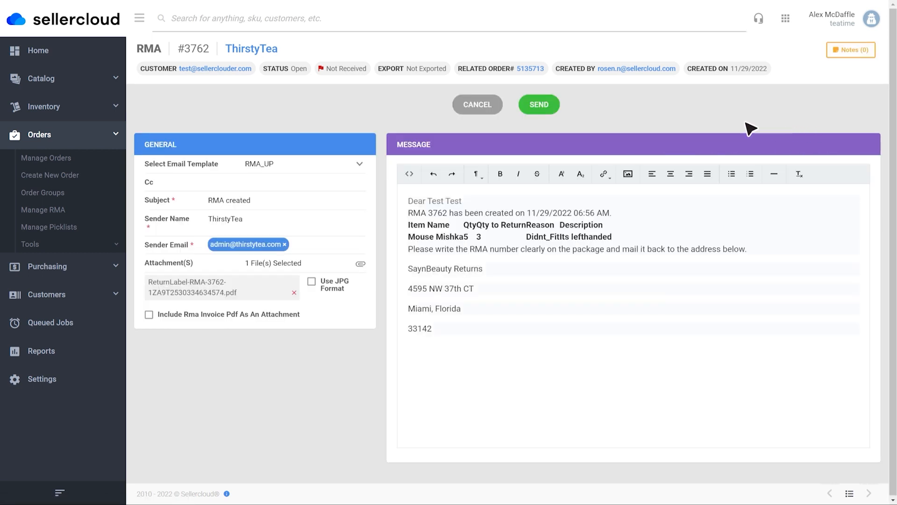
click(552, 115)
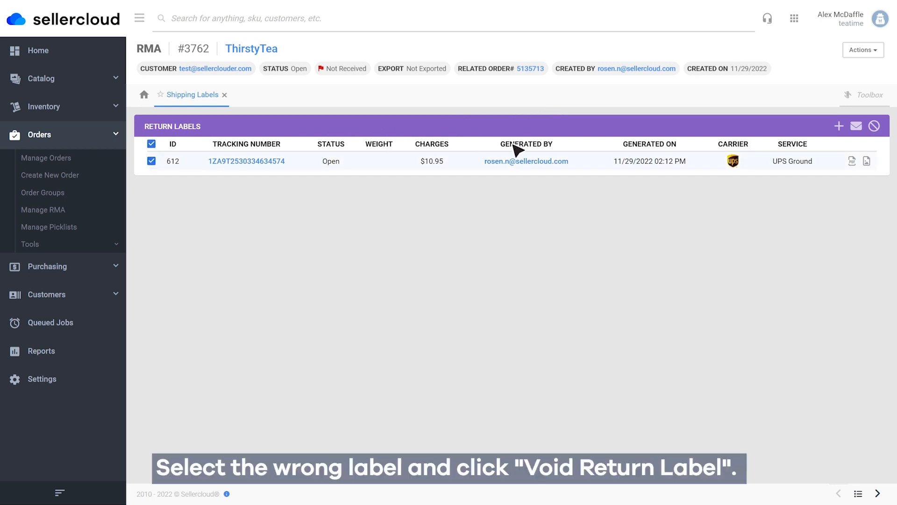
click(874, 126)
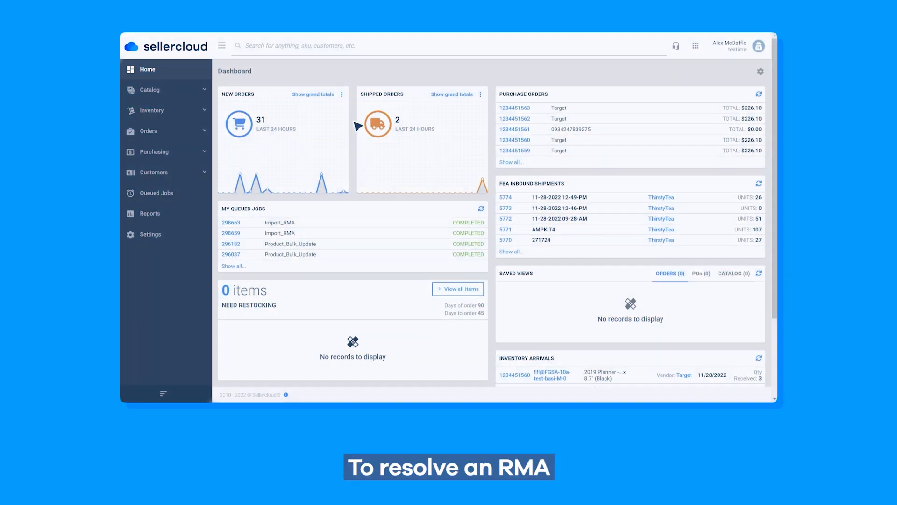
Find the RMA in the RMA list with the keyword "mouse gray" and open its details.
click(120, 133)
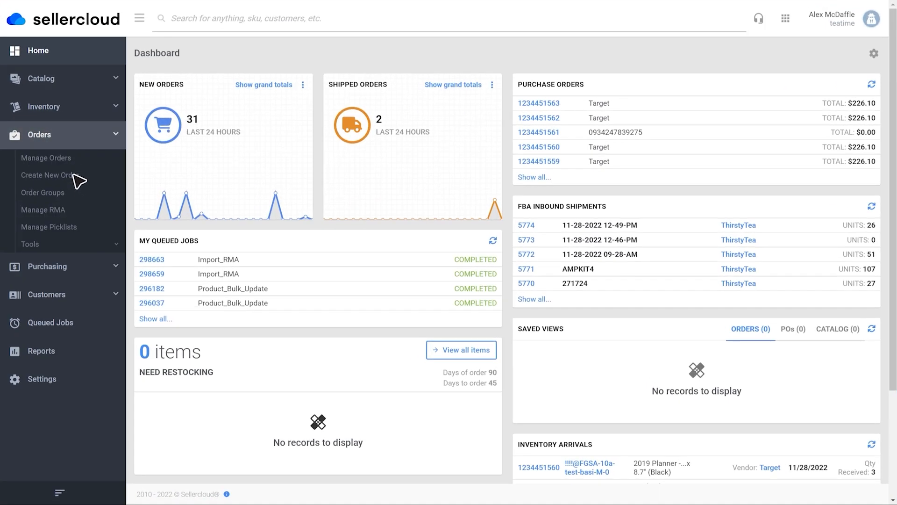
click(79, 210)
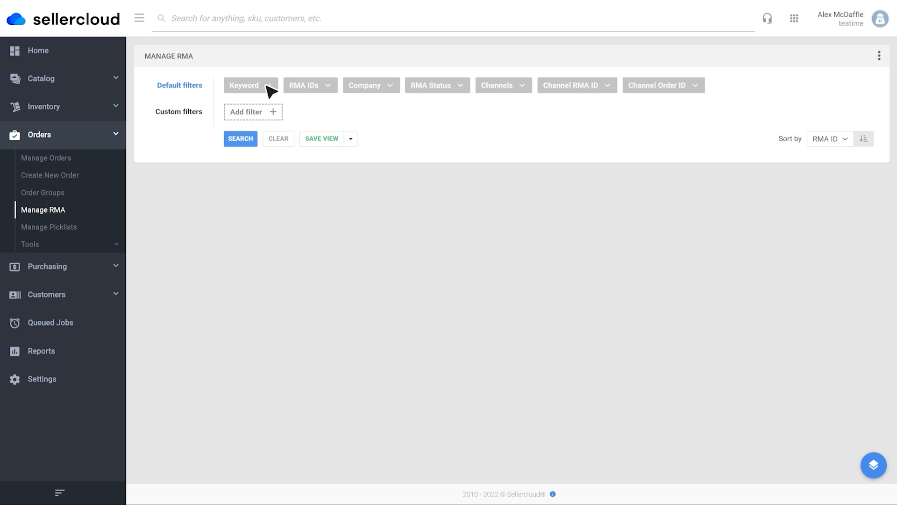
click(270, 86)
text(mo)
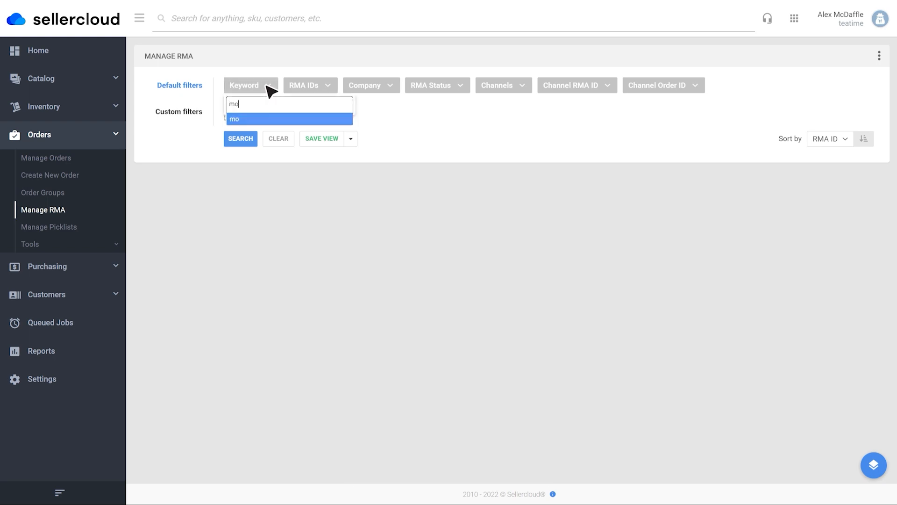
text(use gray)
click(258, 119)
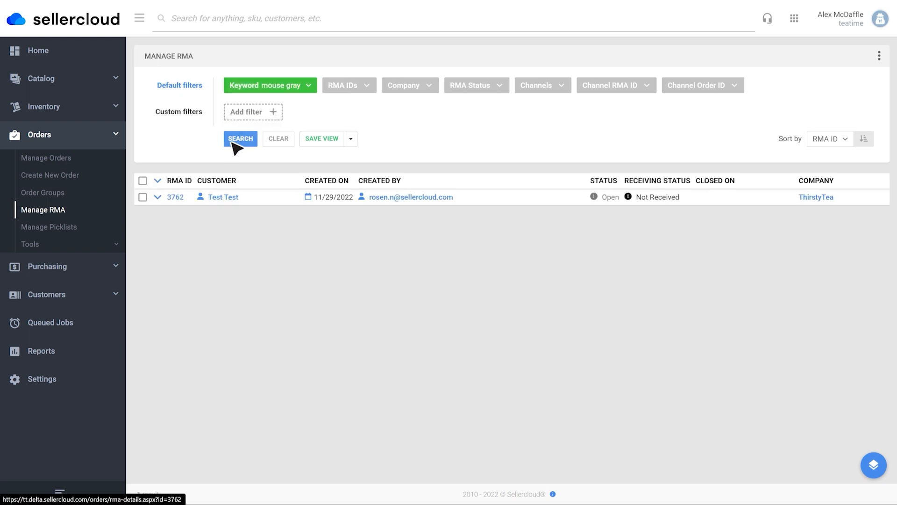
click(177, 198)
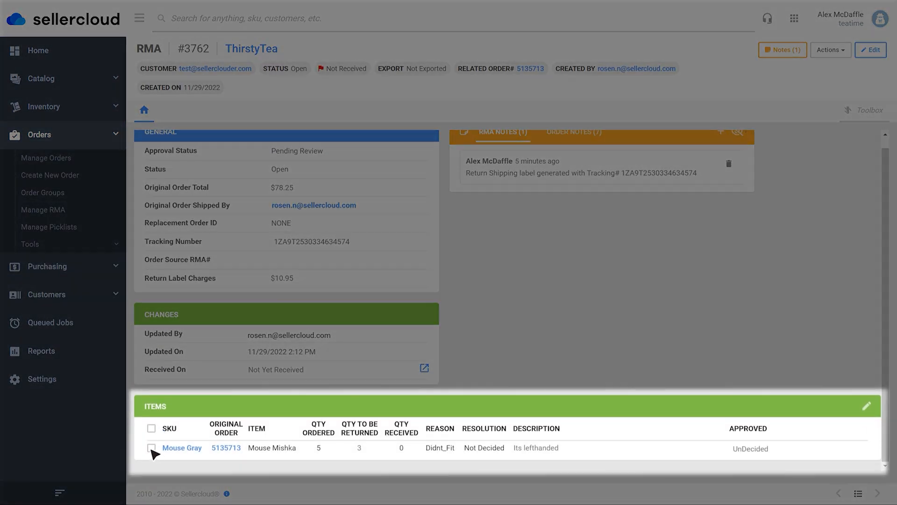
Set the resolution of the Mouse Gray item to Replace with the comment "Enter Comment".
click(152, 455)
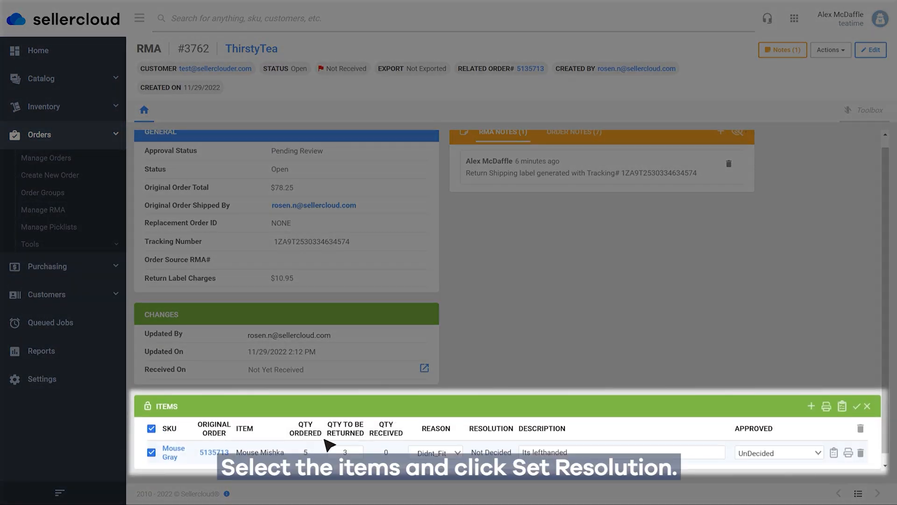
click(842, 406)
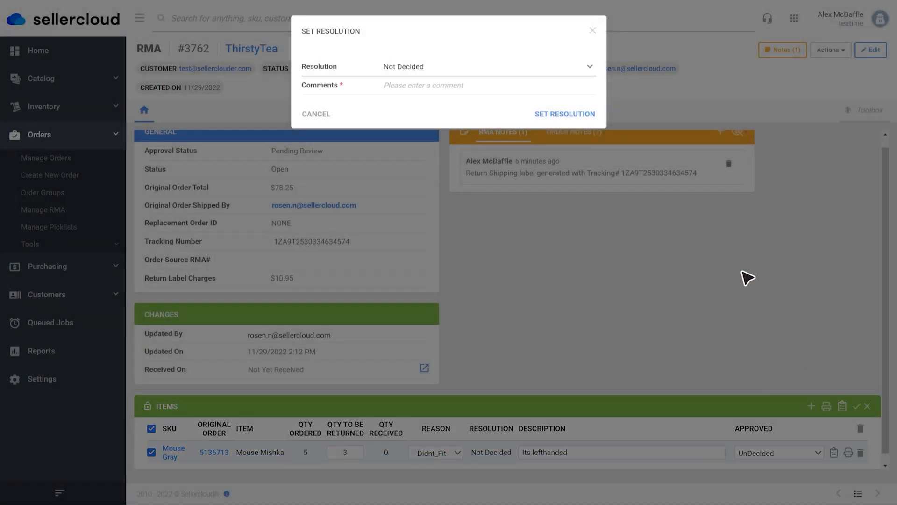
click(588, 69)
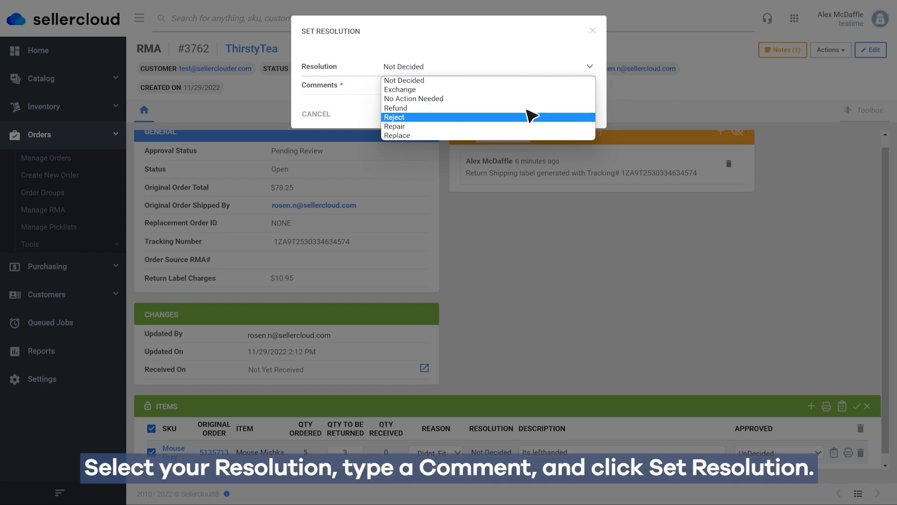
click(500, 135)
click(389, 86)
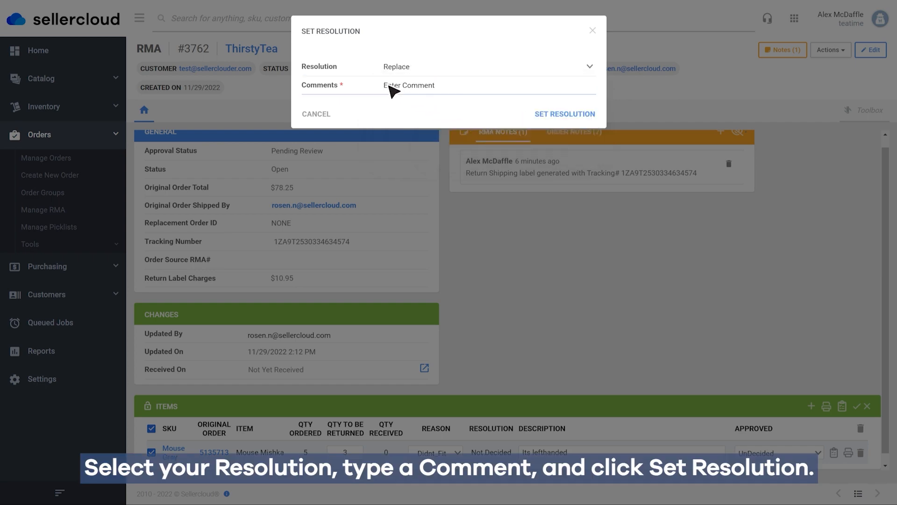
click(574, 115)
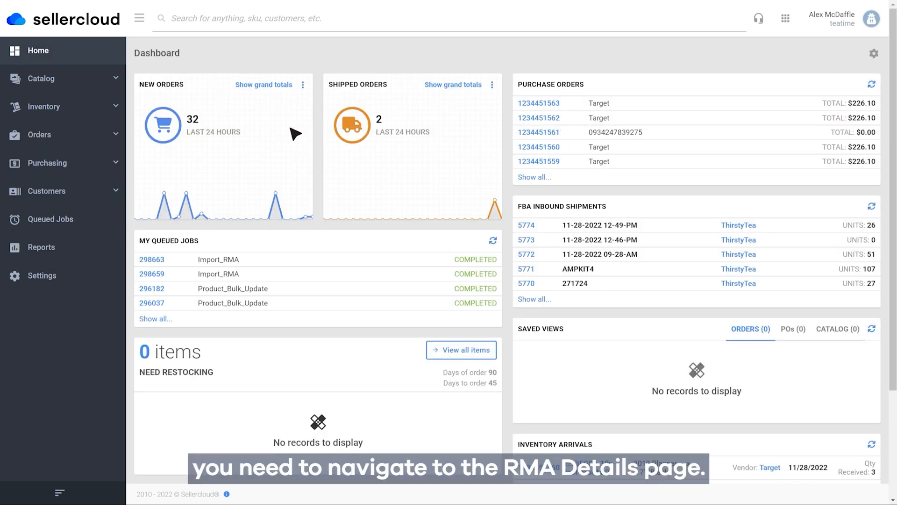
Filter the RMA list by the keyword "mouse gray" and open the unreceived ThirstyTea RMA.
click(58, 134)
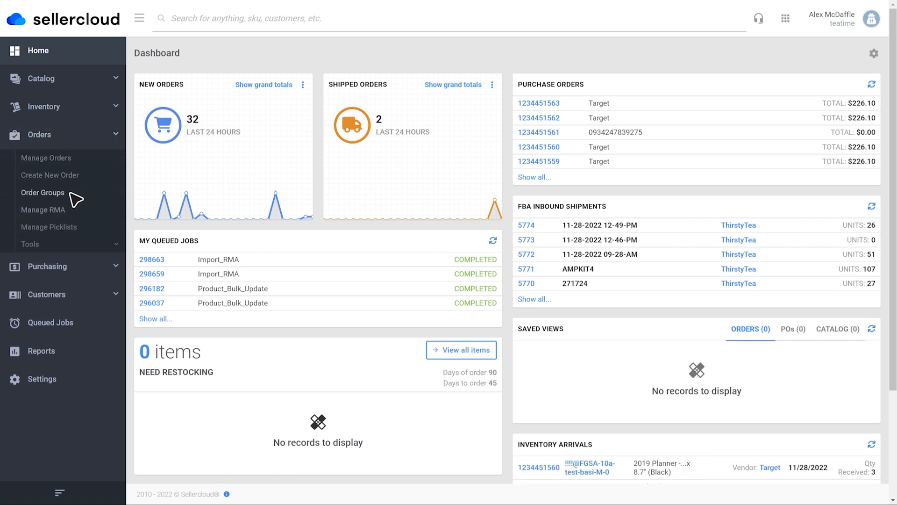
click(76, 212)
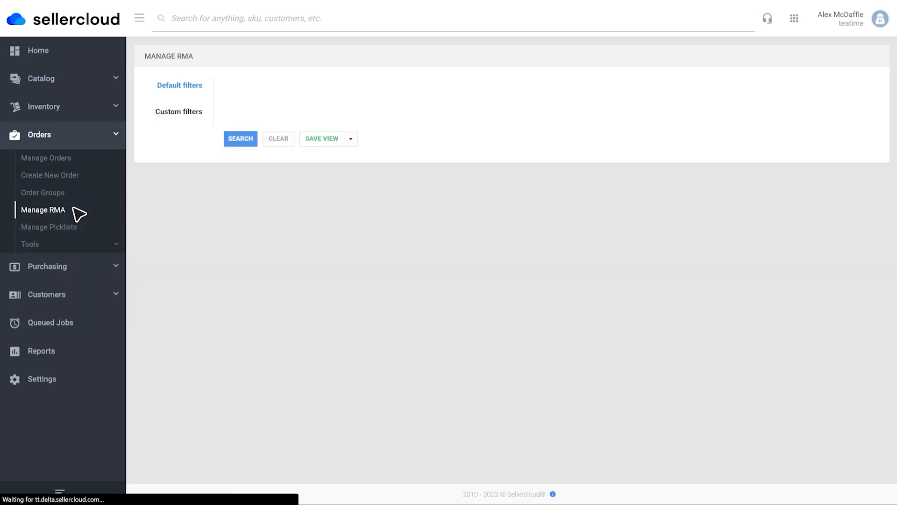
click(268, 85)
text(mouse gray)
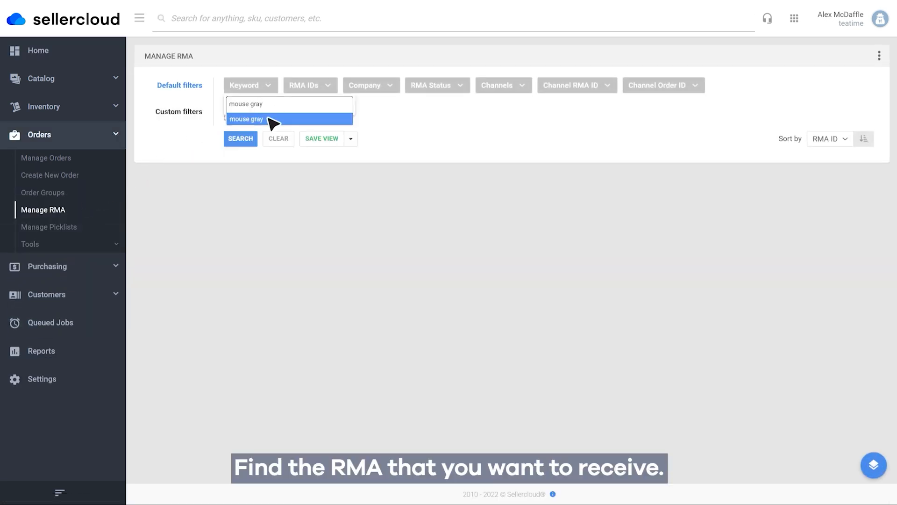
click(272, 120)
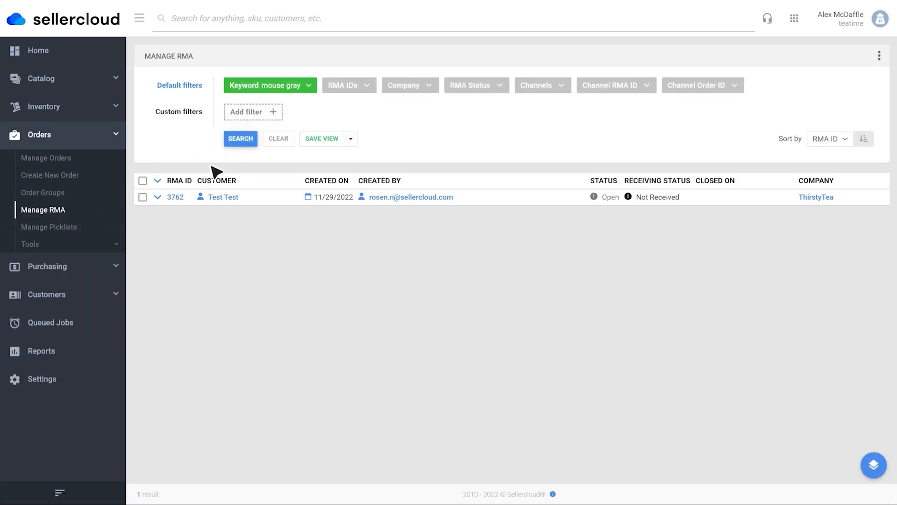
click(176, 198)
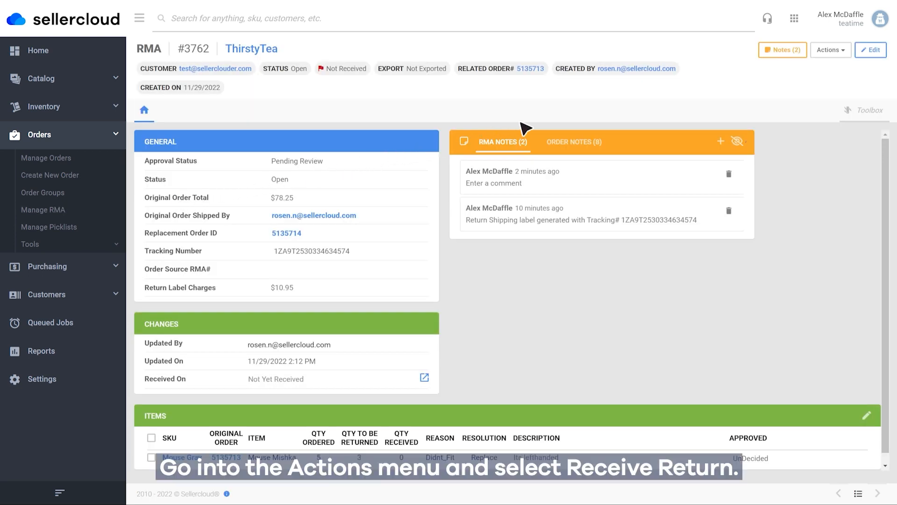
Receive the return of 3 Mouse Gray units into Default Warehouse, and close the RMA.
click(837, 50)
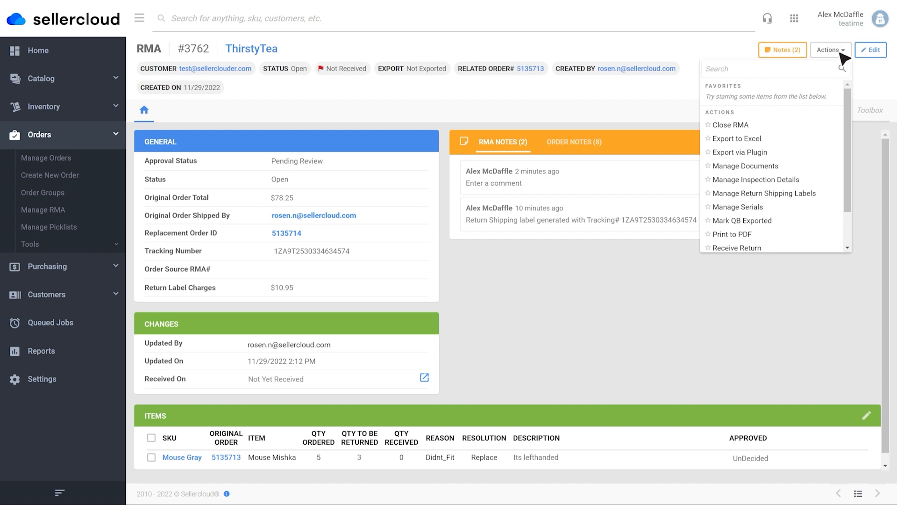
text(receive)
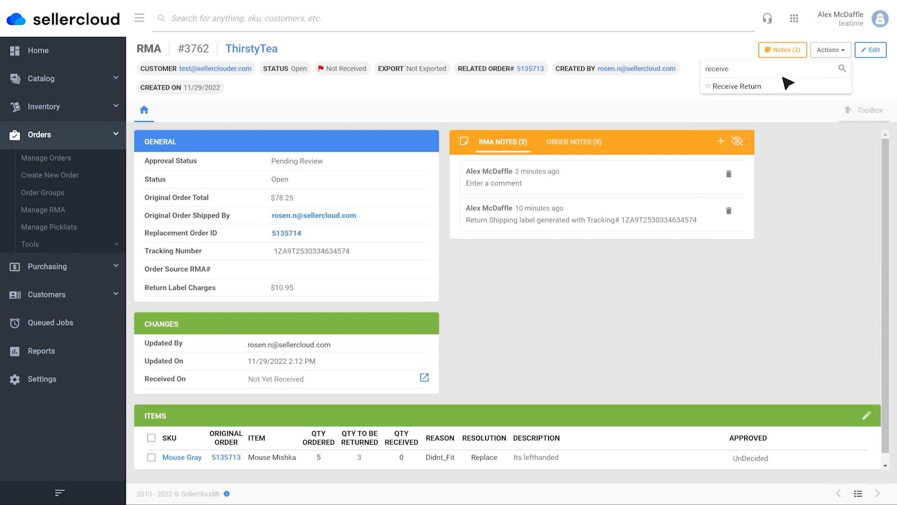
click(771, 88)
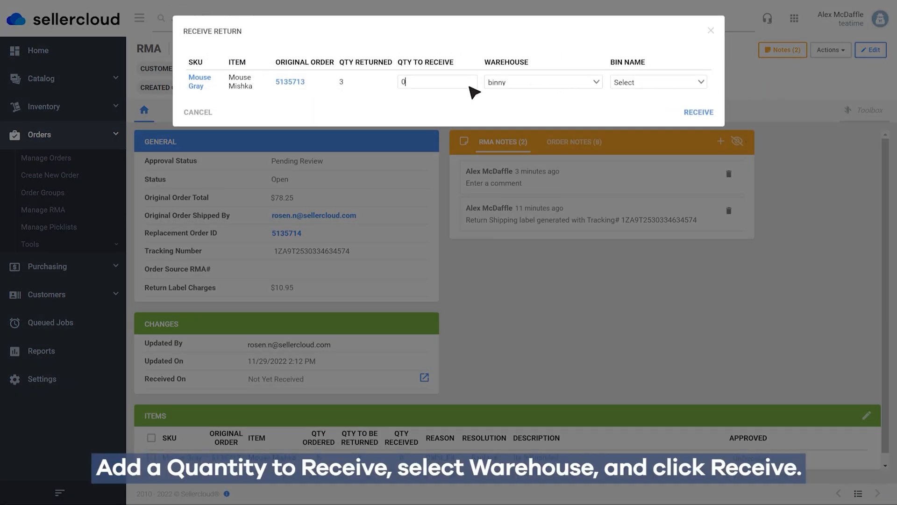
click(596, 83)
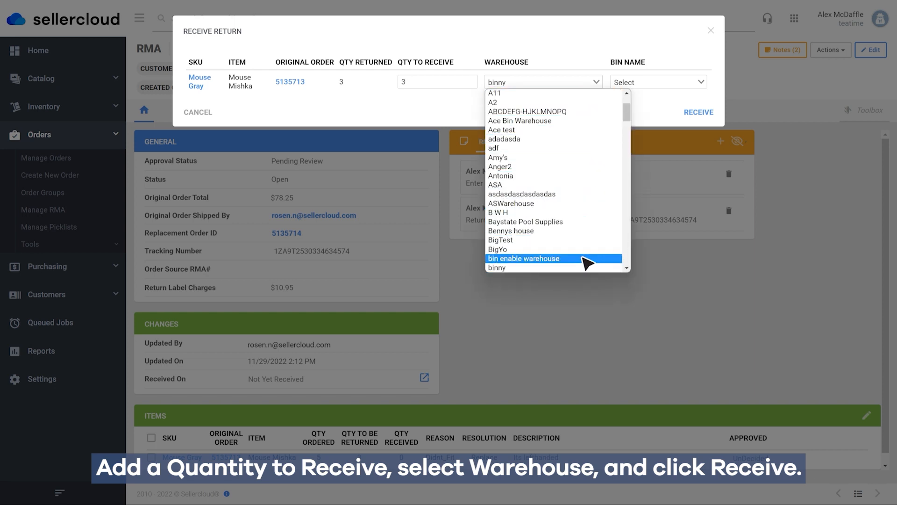
scroll(580, 233, down, 5)
click(561, 214)
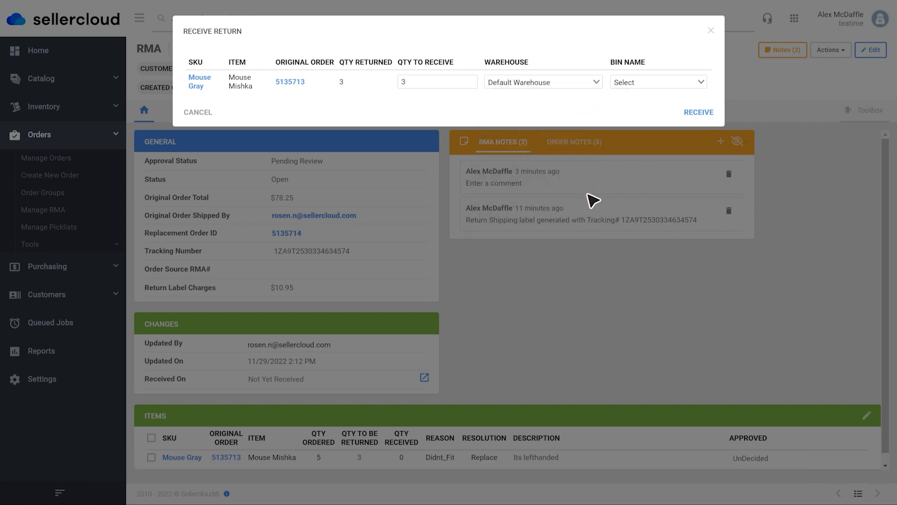
click(699, 113)
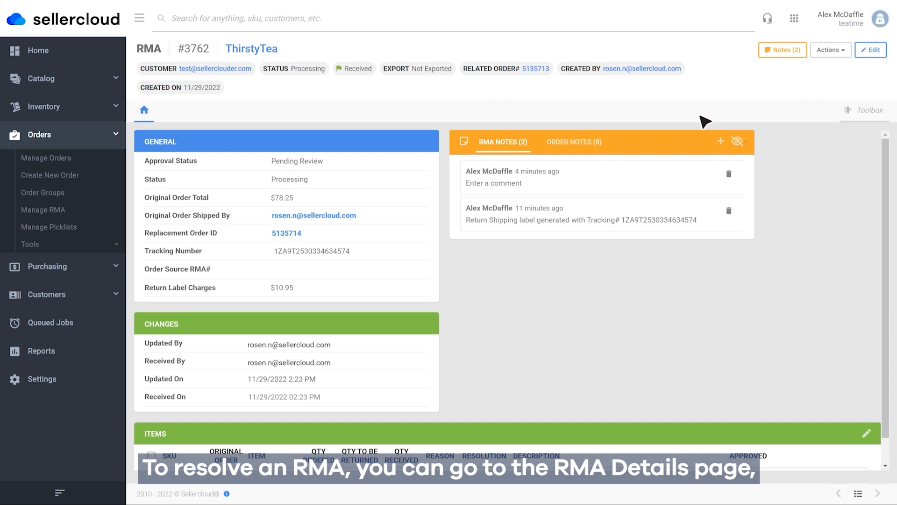
click(839, 53)
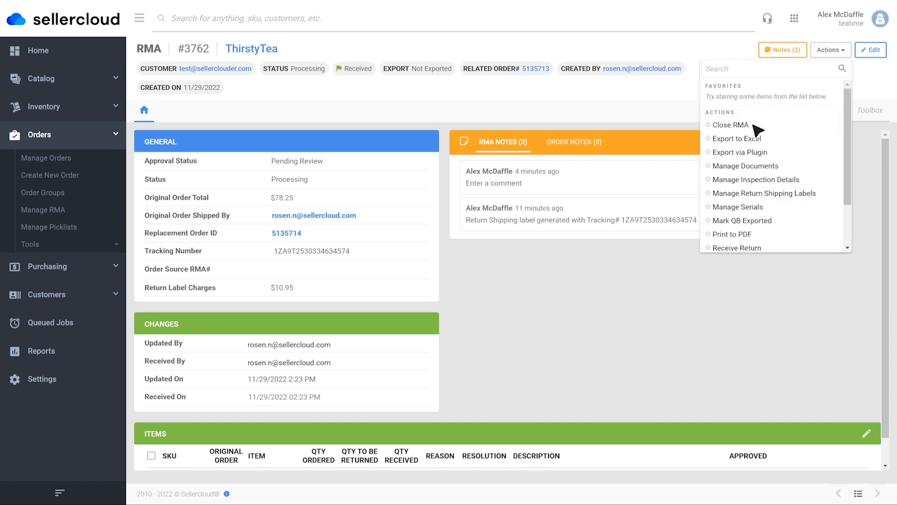
click(731, 126)
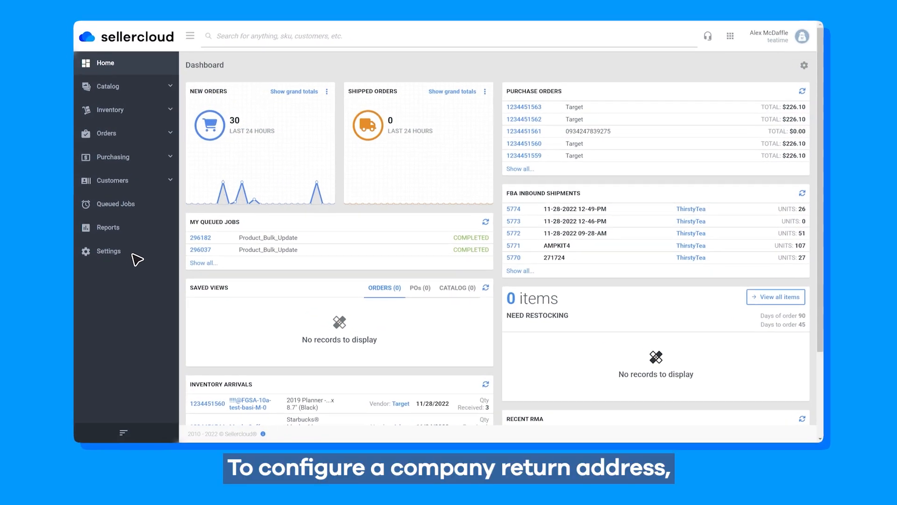
Open the Return Settings of the company ThirstyTea from the company settings.
click(134, 254)
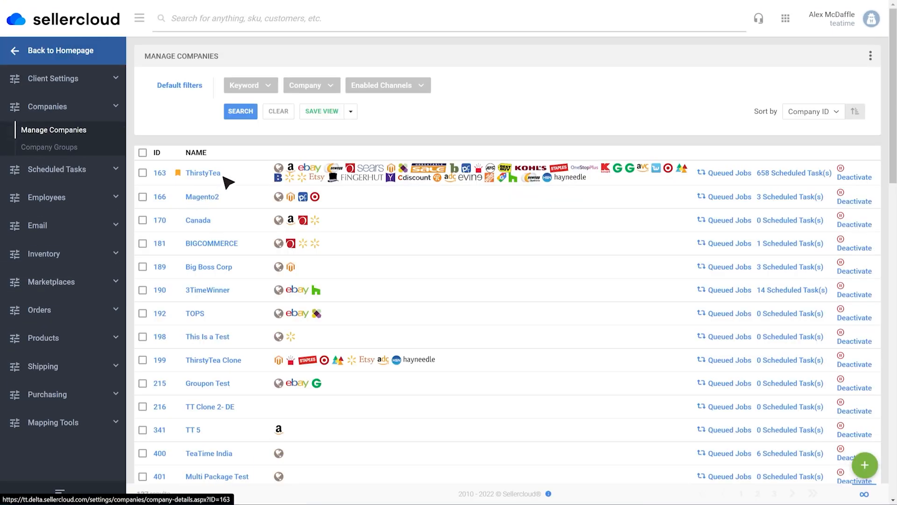
click(203, 173)
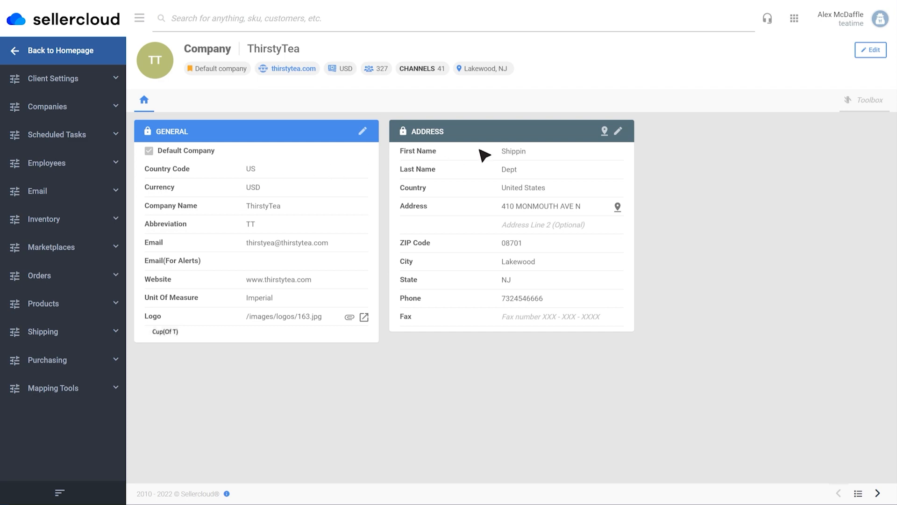
click(872, 109)
text(return)
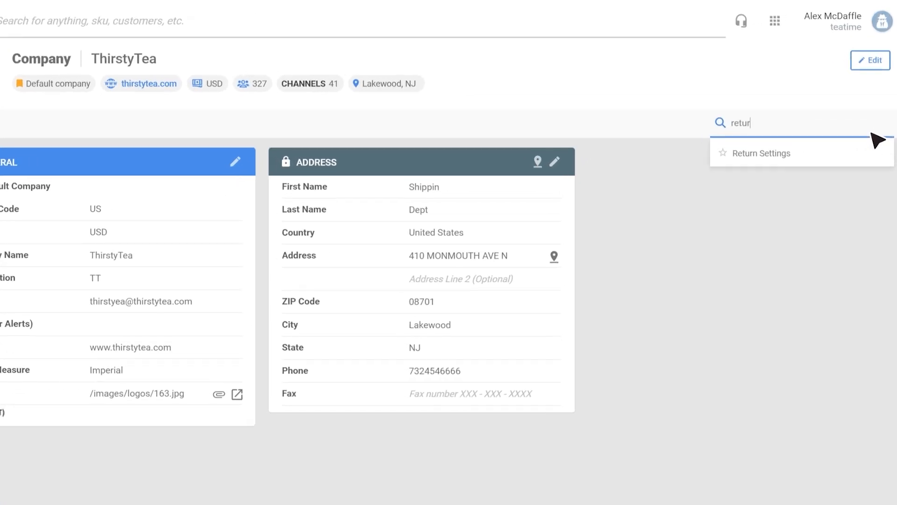
click(793, 165)
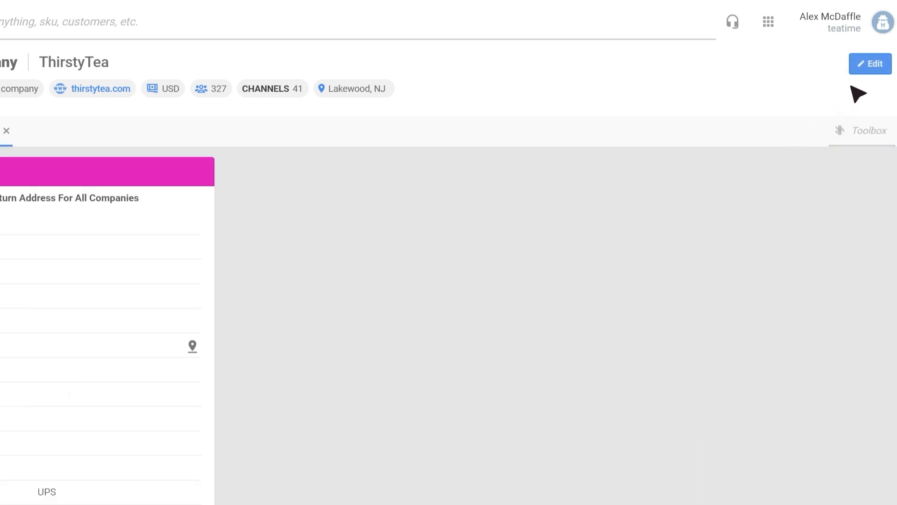
Make ThirstyTea's return address the default for all companies, fill in the contact name, address and phone with company Thirsty Tea, and save.
click(869, 70)
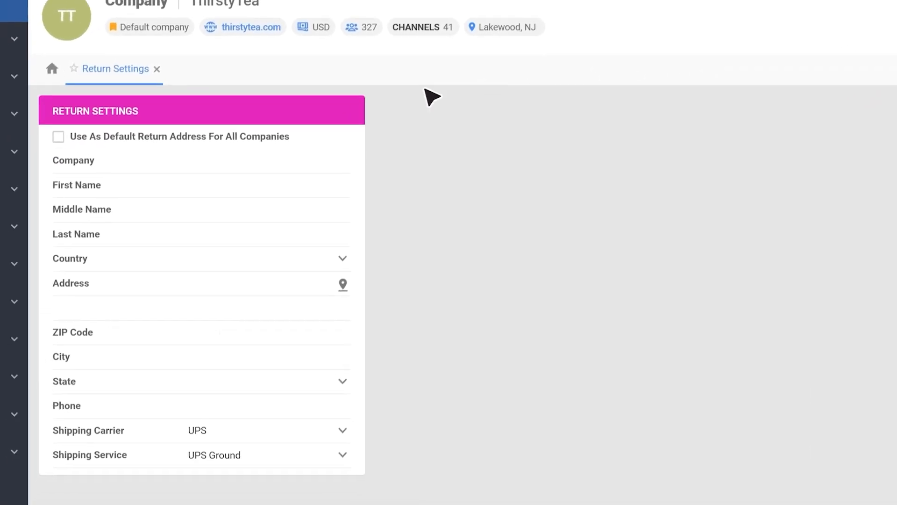
click(113, 114)
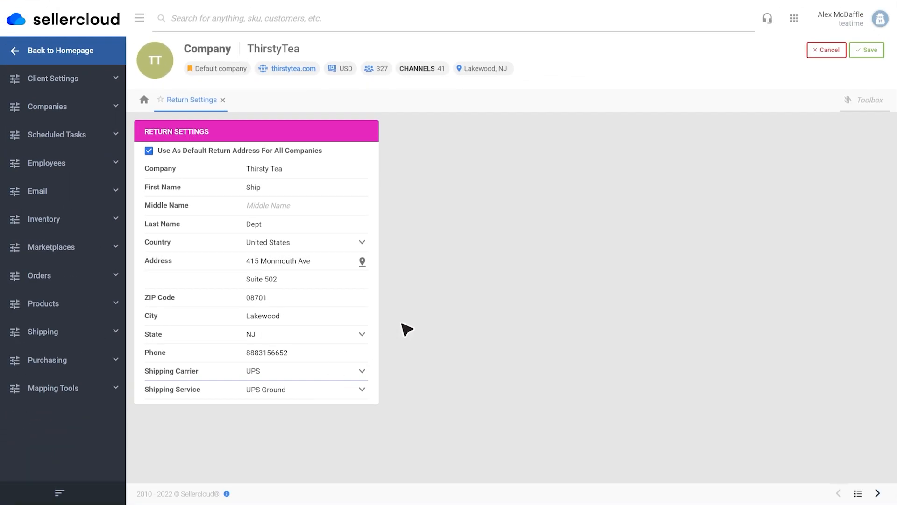
click(868, 56)
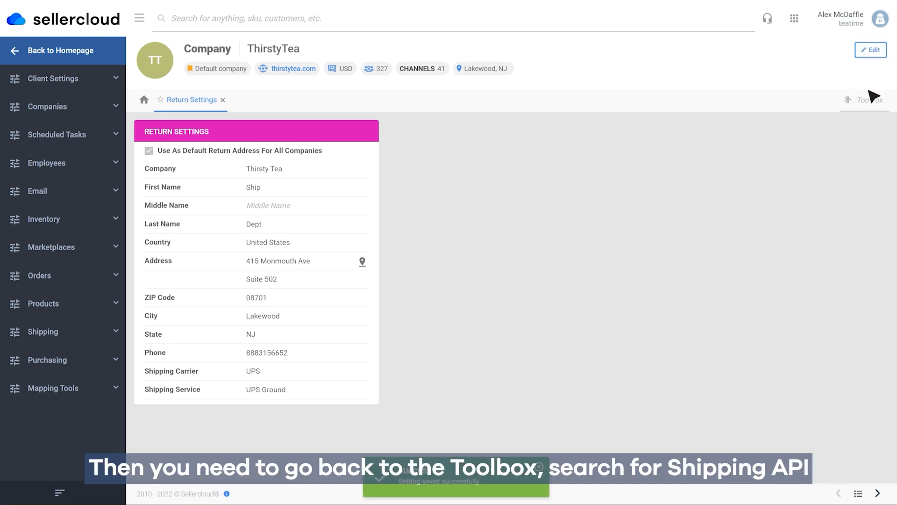
Find and open the Shipping API settings of the company ThirstyTea.
click(870, 110)
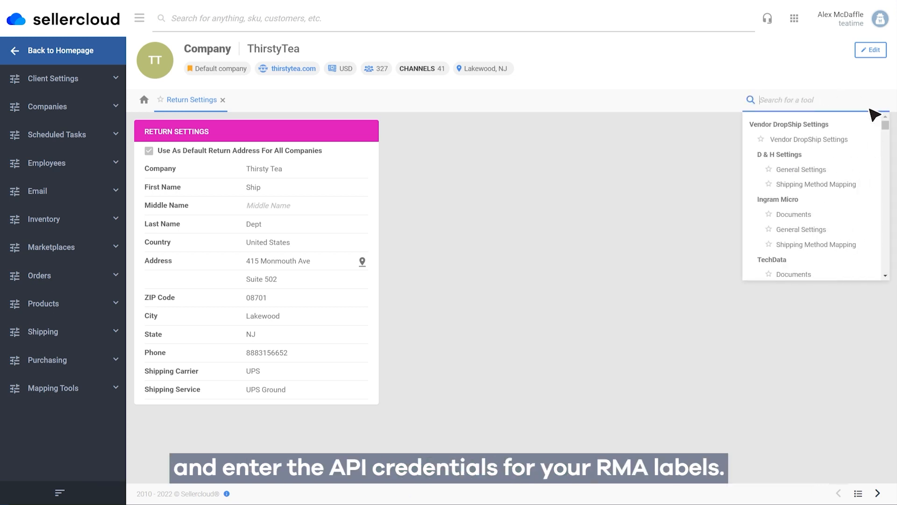
text(shipping api)
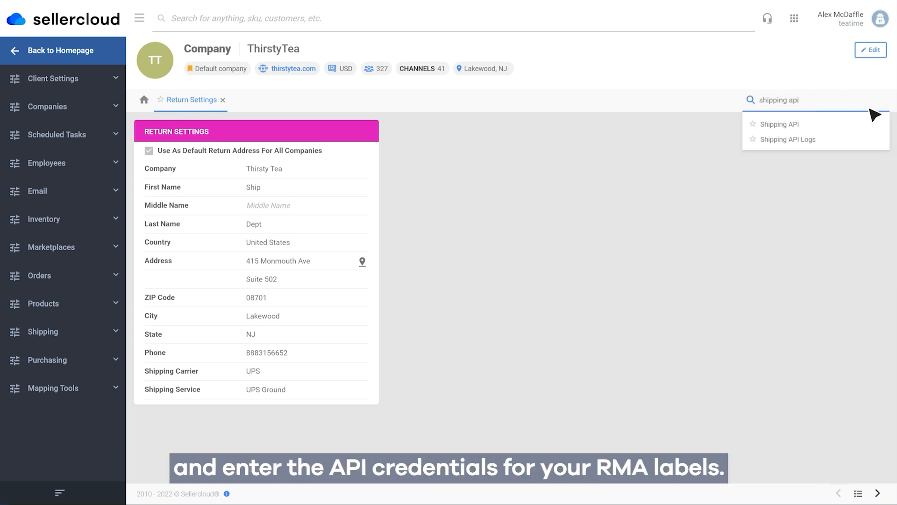
click(804, 124)
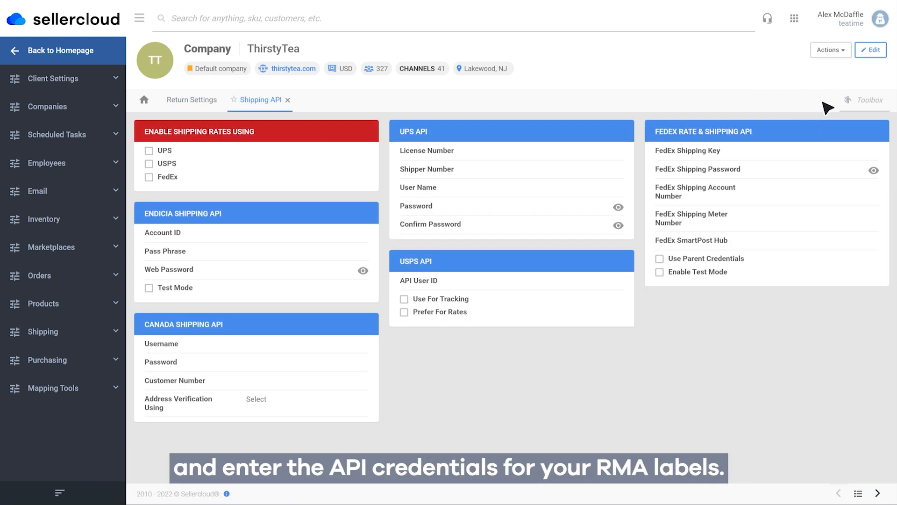
Enable UPS, USPS and FedEx shipping rates, enter the carriers' API credentials and passwords, use FedEx parent credentials and address verification, and save.
click(871, 51)
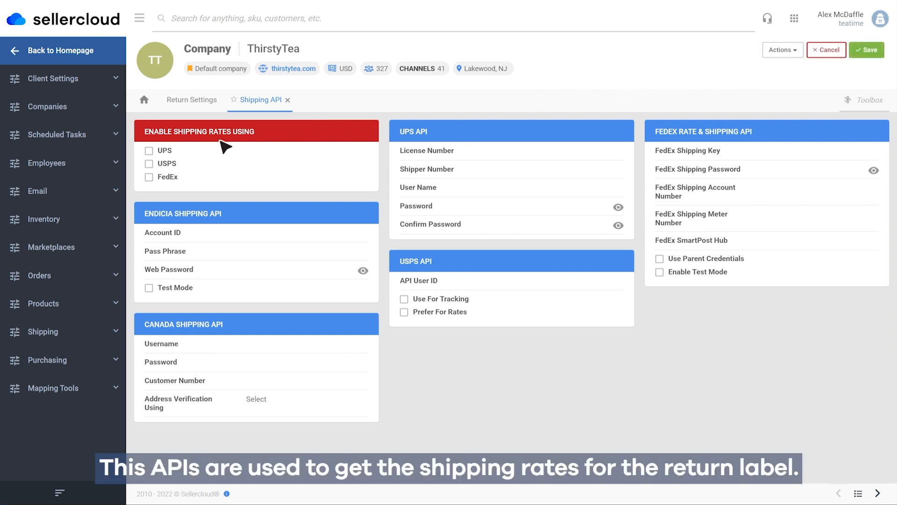
click(149, 150)
click(148, 164)
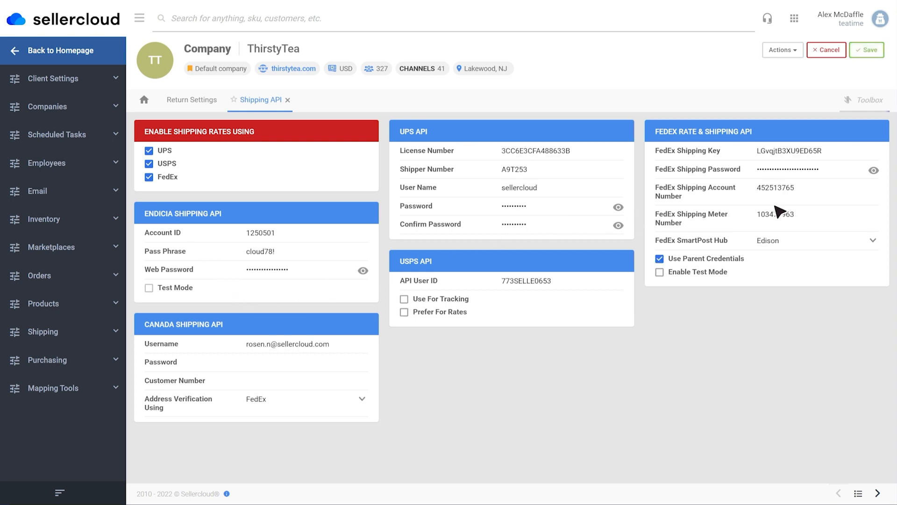
click(868, 51)
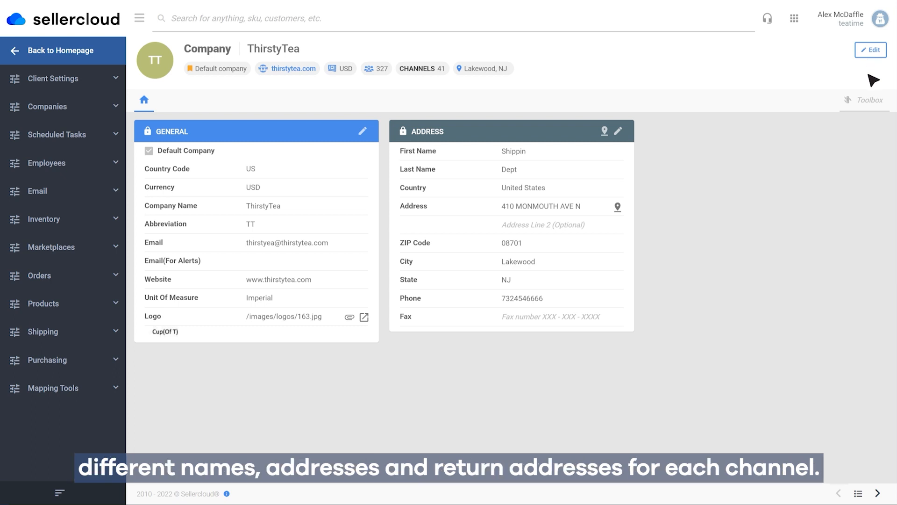
Find and open ThirstyTea's Channel Company Profile settings.
click(873, 115)
text(channe)
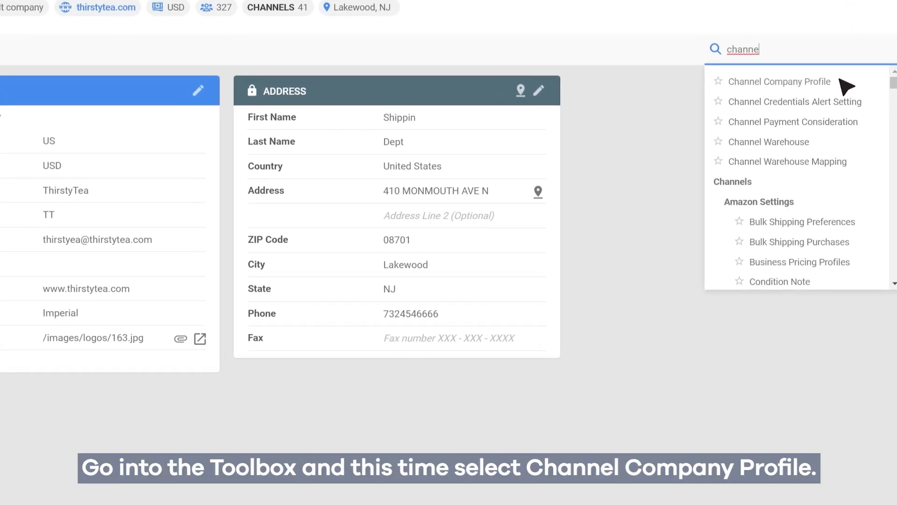
click(795, 82)
click(196, 83)
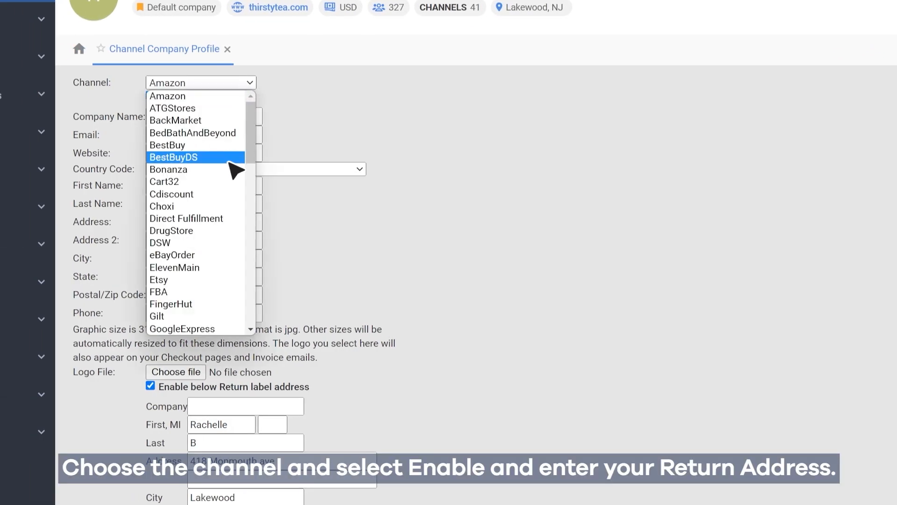
click(206, 256)
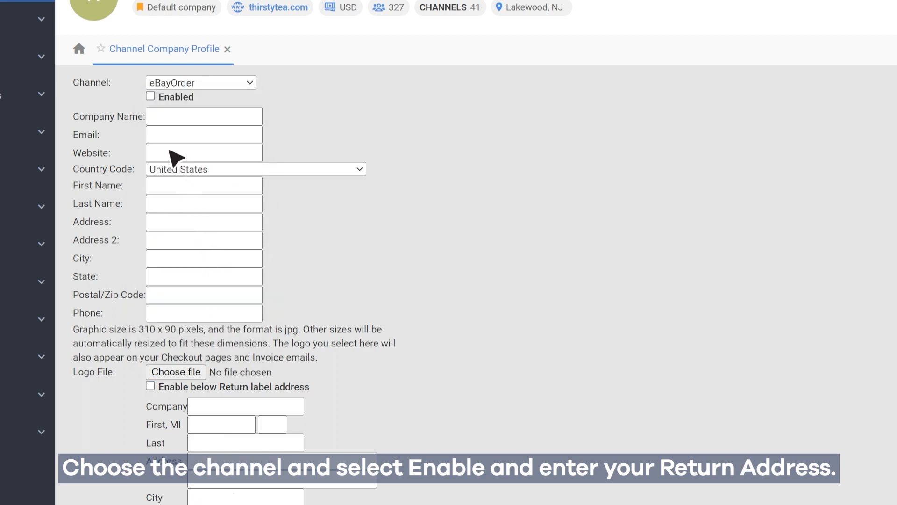
click(150, 95)
scroll(247, 228, down, 2)
scroll(247, 227, down, 1)
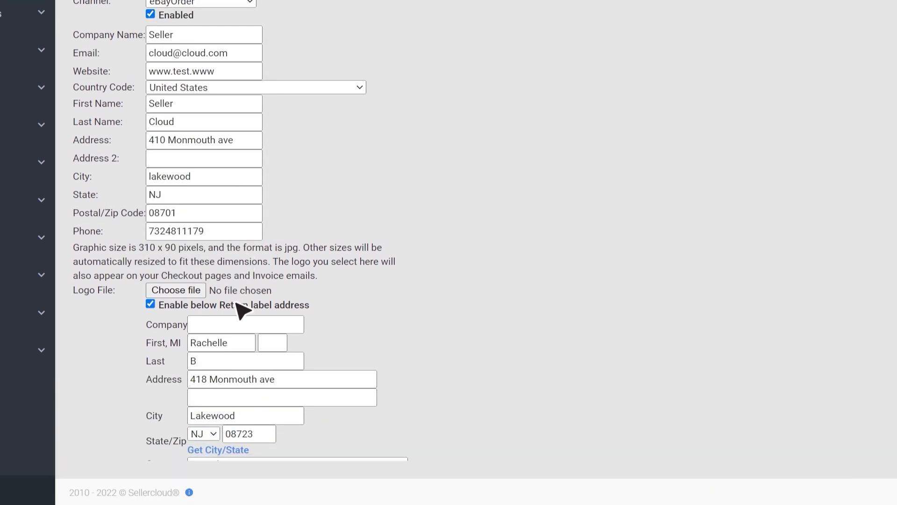
scroll(236, 366, down, 3)
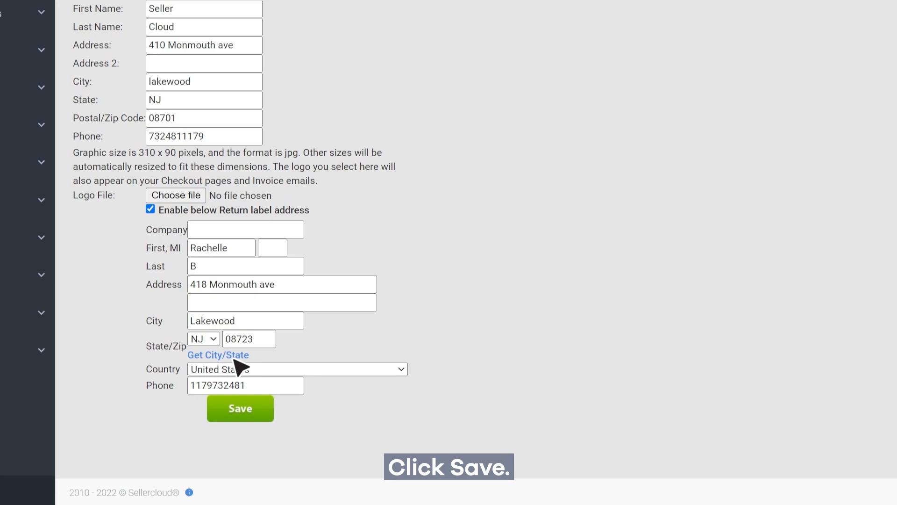
click(247, 413)
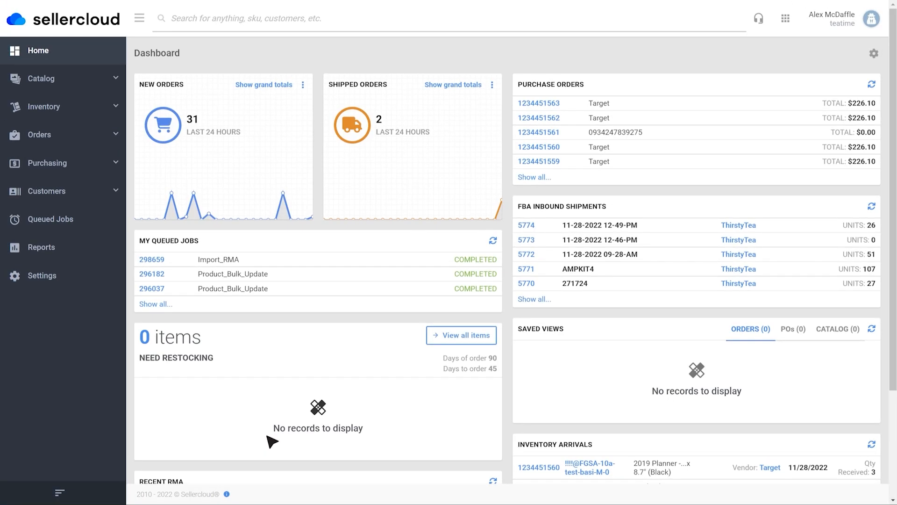